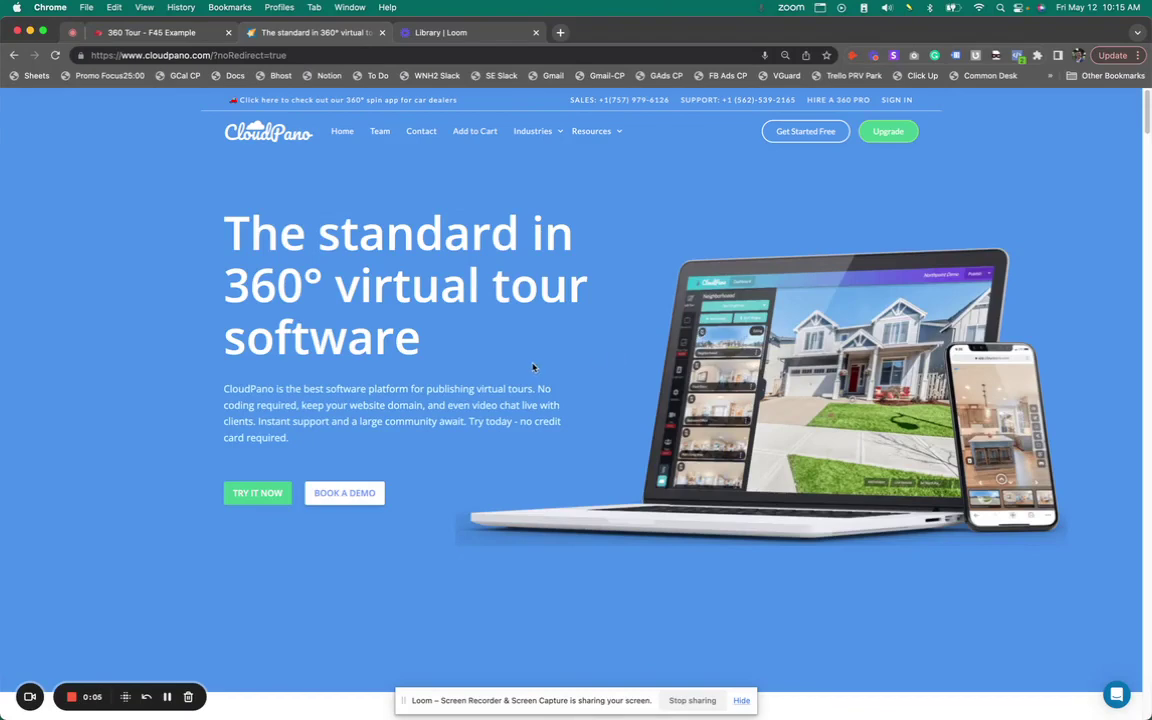
Step: Look through the CloudPano homepage, including the three-step process, the live tour example and the 360° virtual tour examples
{"action": "scroll", "coordinate": [531, 367], "scroll_direction": "down", "scroll_amount": 1}
{"action": "scroll", "coordinate": [527, 357], "scroll_direction": "down", "scroll_amount": 2}
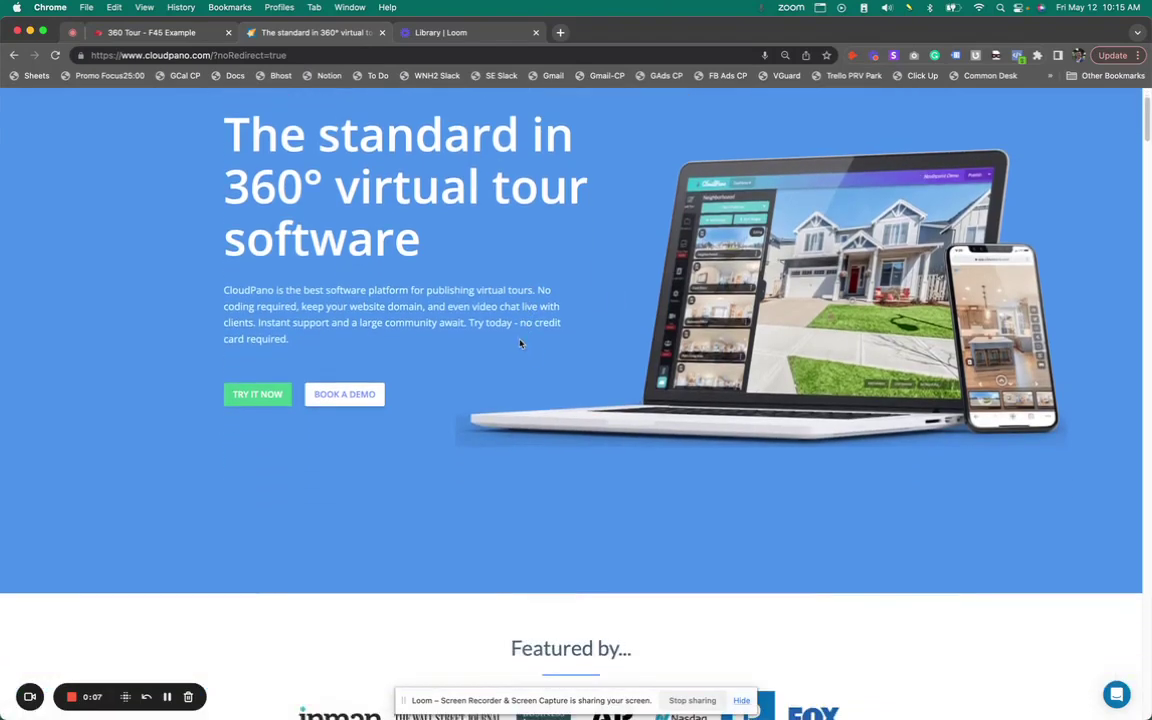
{"action": "scroll", "coordinate": [453, 319], "scroll_direction": "down", "scroll_amount": 10}
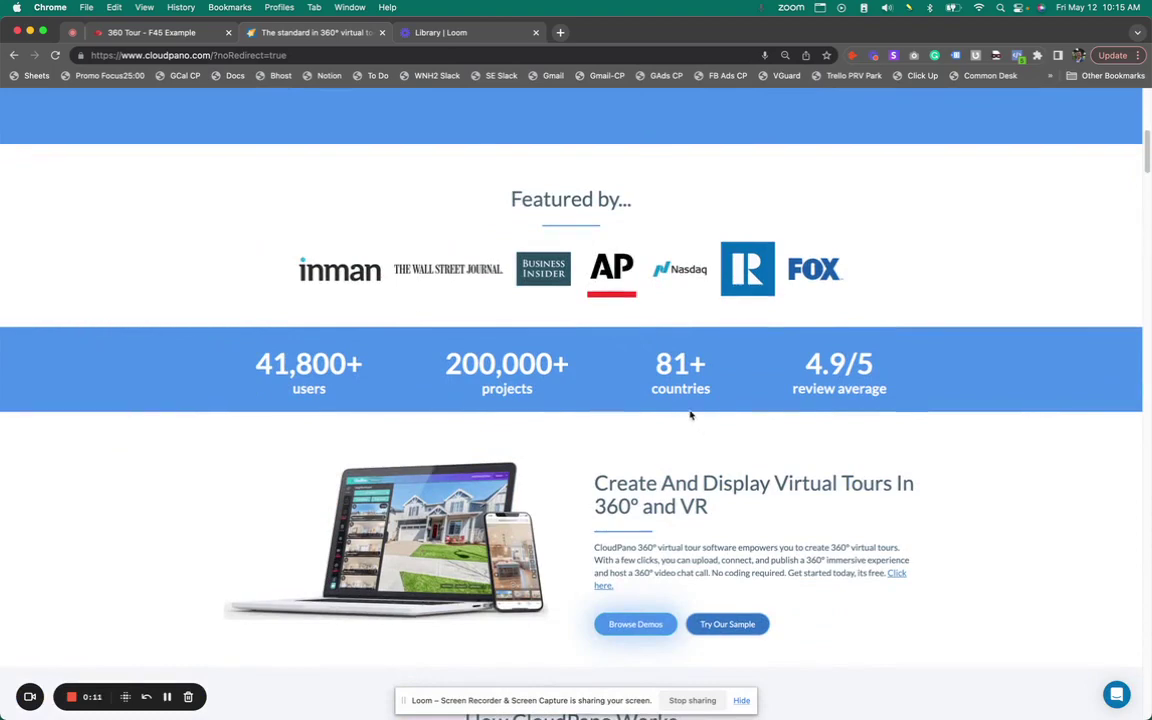
{"action": "scroll", "coordinate": [525, 376], "scroll_direction": "down", "scroll_amount": 3}
{"action": "scroll", "coordinate": [281, 417], "scroll_direction": "down", "scroll_amount": 4}
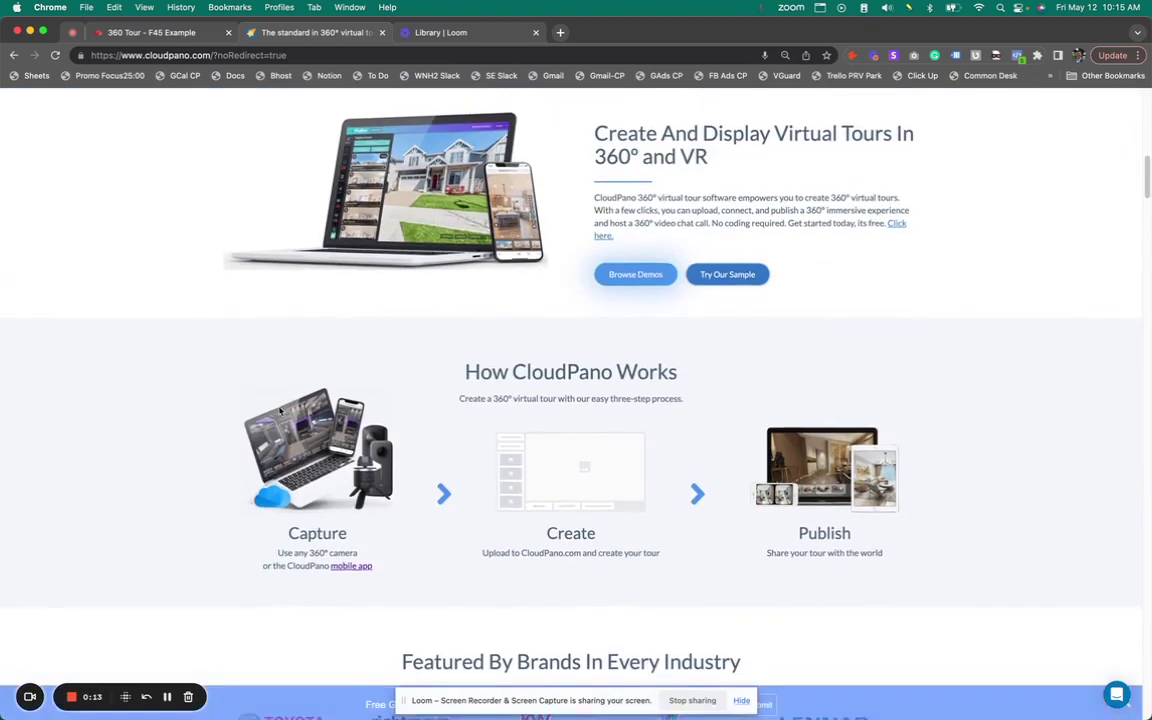
{"action": "scroll", "coordinate": [280, 408], "scroll_direction": "up", "scroll_amount": 15}
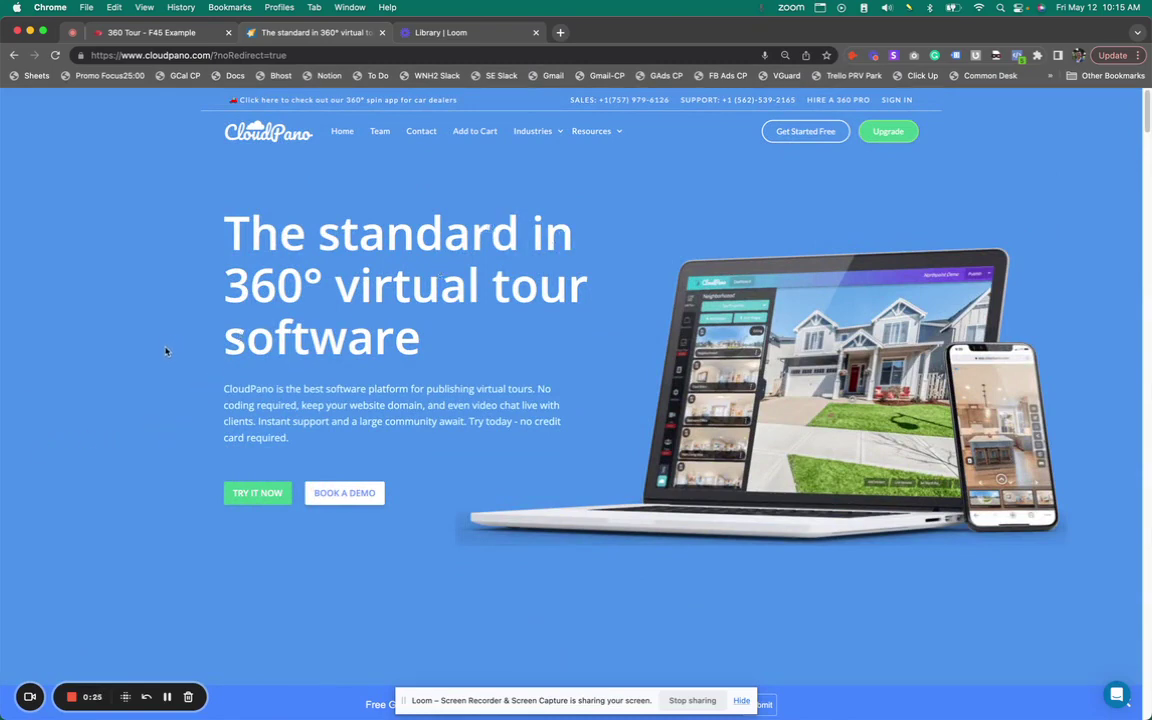
{"action": "scroll", "coordinate": [144, 348], "scroll_direction": "down", "scroll_amount": 20}
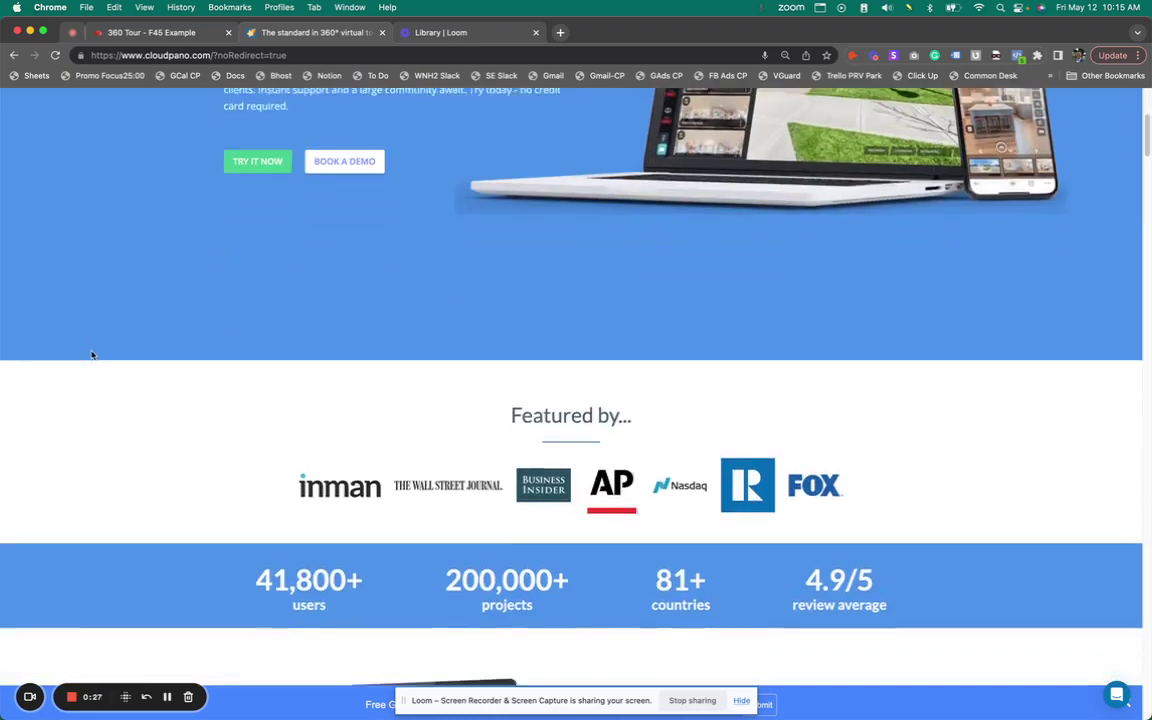
{"action": "scroll", "coordinate": [94, 358], "scroll_direction": "down", "scroll_amount": 8}
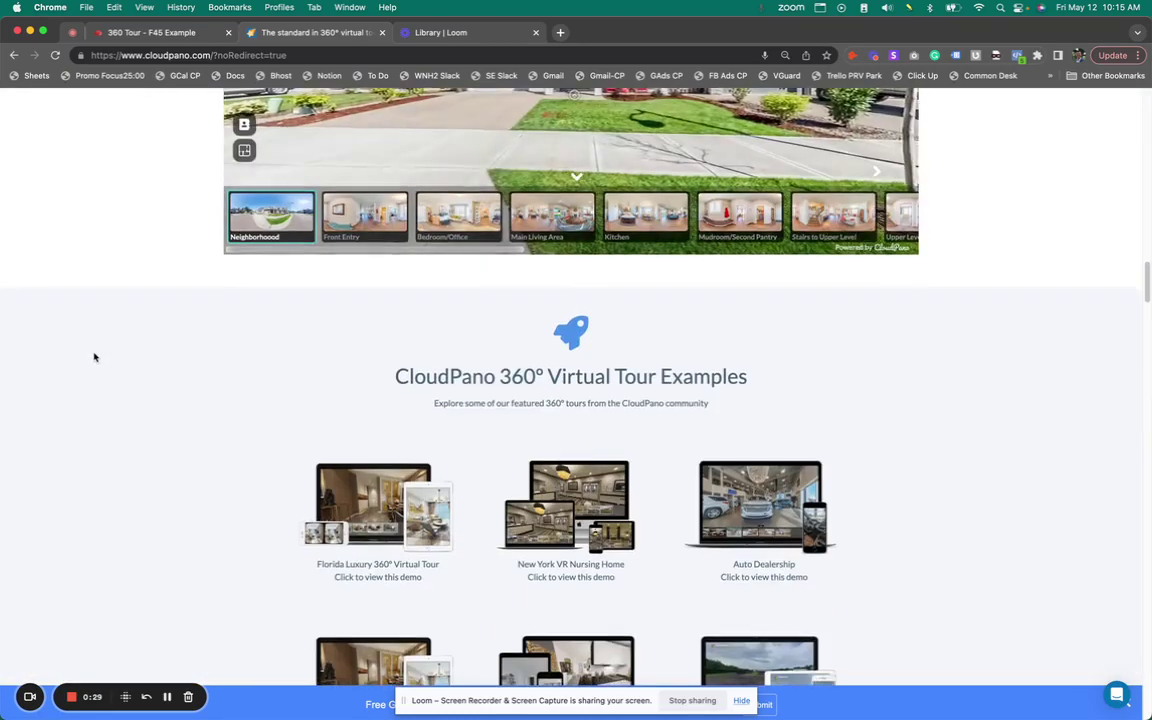
{"action": "scroll", "coordinate": [93, 357], "scroll_direction": "up", "scroll_amount": 2}
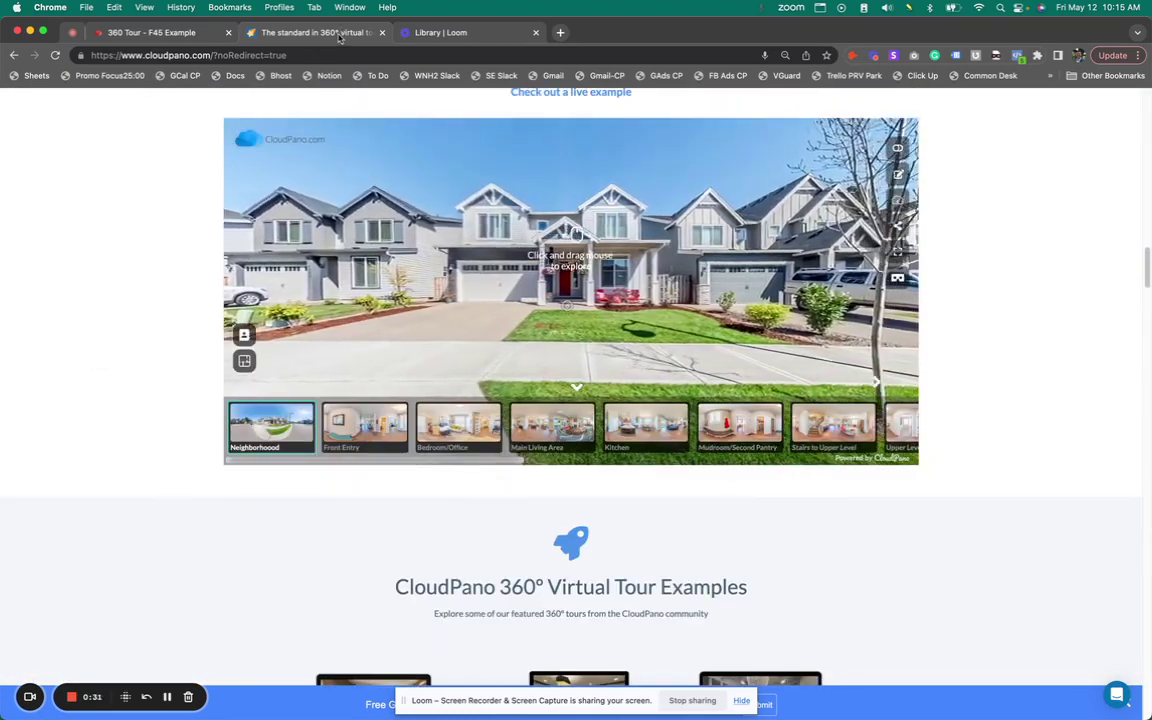
{"action": "scroll", "coordinate": [38, 419], "scroll_direction": "up", "scroll_amount": 10}
{"action": "scroll", "coordinate": [94, 406], "scroll_direction": "up", "scroll_amount": 8}
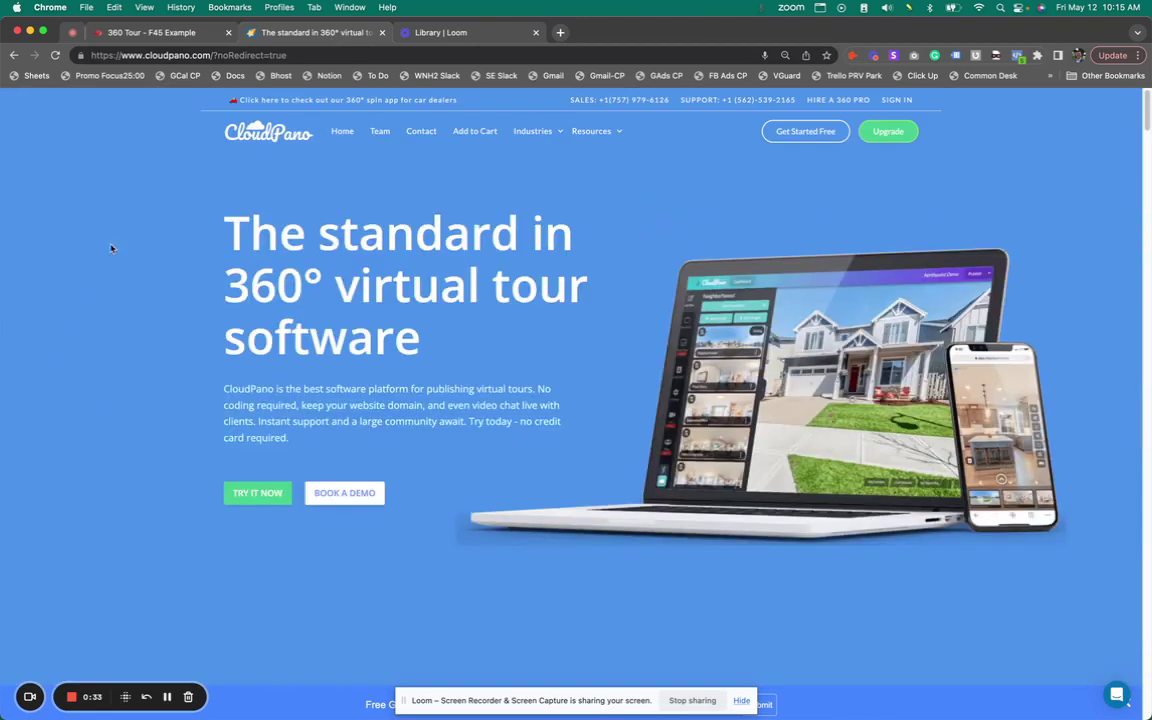
Step: Switch to the F45 example tour and view its scenes from the storefront entrance back to the first gym scene
{"action": "left_click", "coordinate": [185, 33]}
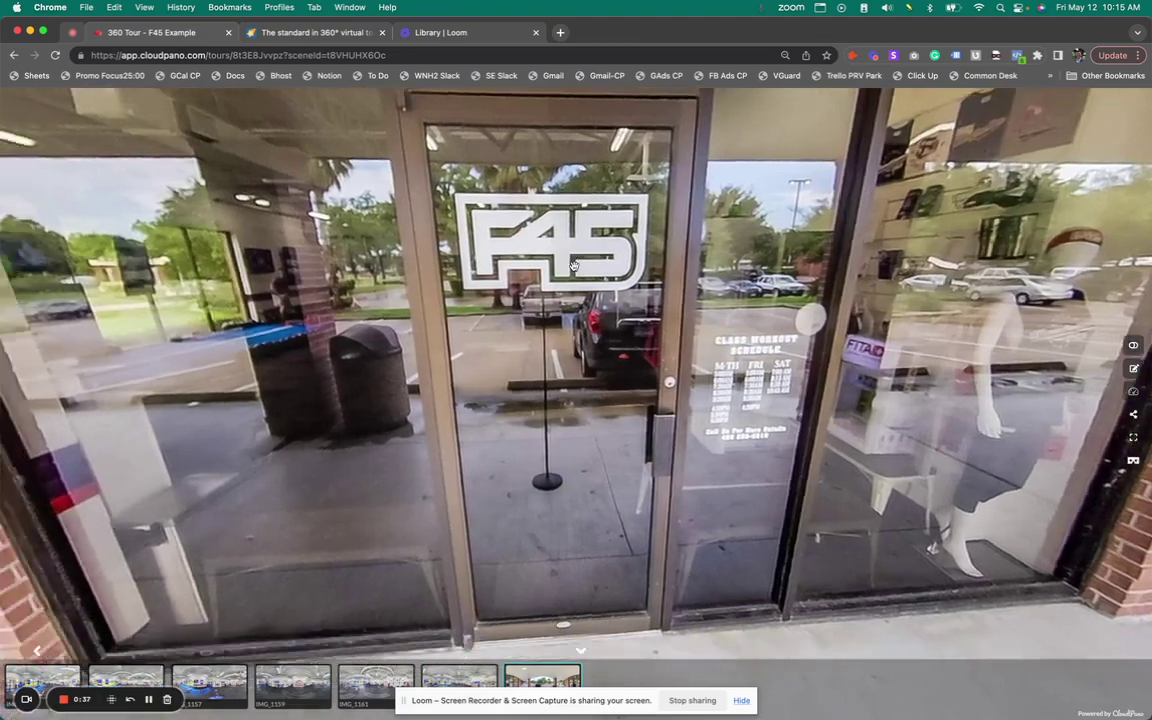
{"action": "mouse_move", "coordinate": [573, 265]}
{"action": "left_mouse_down"}
{"action": "mouse_move", "coordinate": [755, 218]}
{"action": "mouse_move", "coordinate": [639, 218]}
{"action": "mouse_move", "coordinate": [652, 274]}
{"action": "mouse_move", "coordinate": [557, 271]}
{"action": "left_mouse_up"}
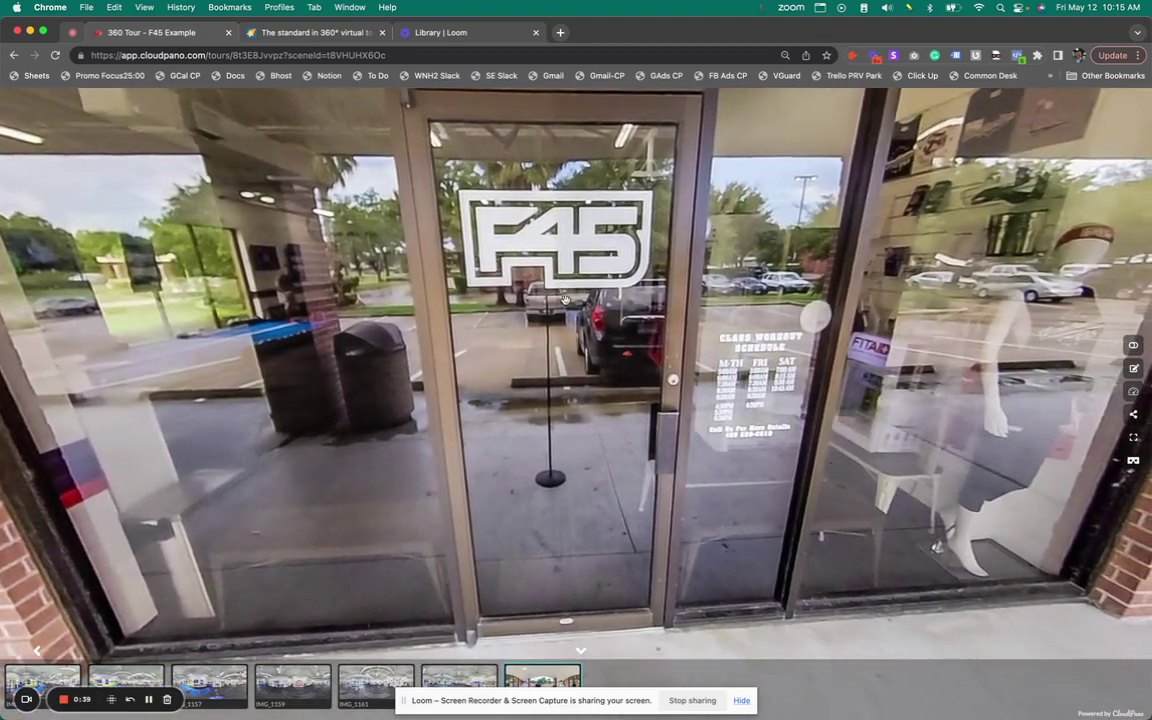
{"action": "left_click_drag", "start_coordinate": [553, 700], "coordinate": [55, 5]}
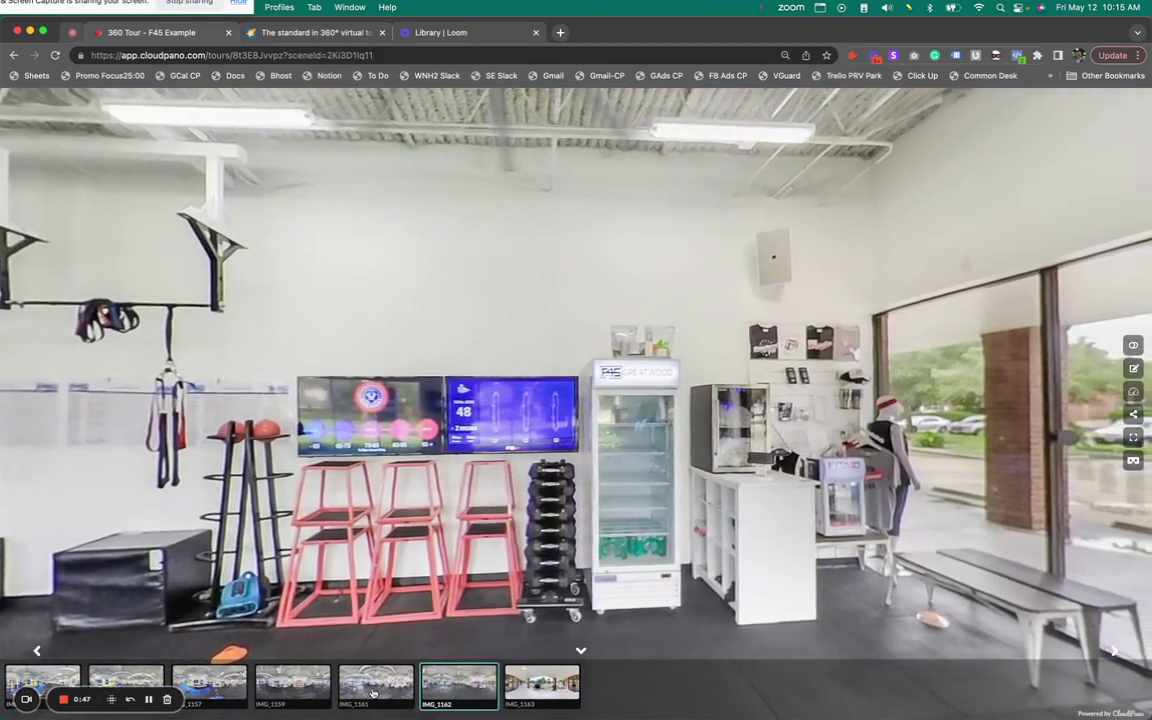
{"action": "left_click", "coordinate": [292, 686]}
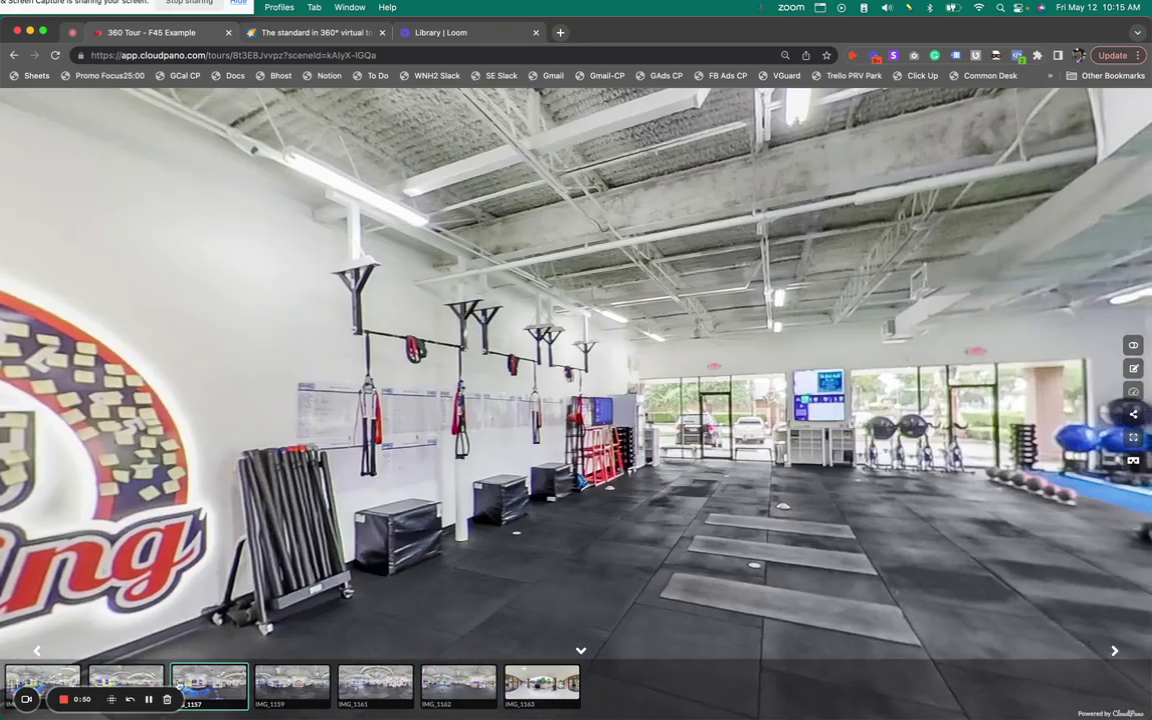
{"action": "left_click", "coordinate": [235, 688]}
{"action": "left_click", "coordinate": [126, 686]}
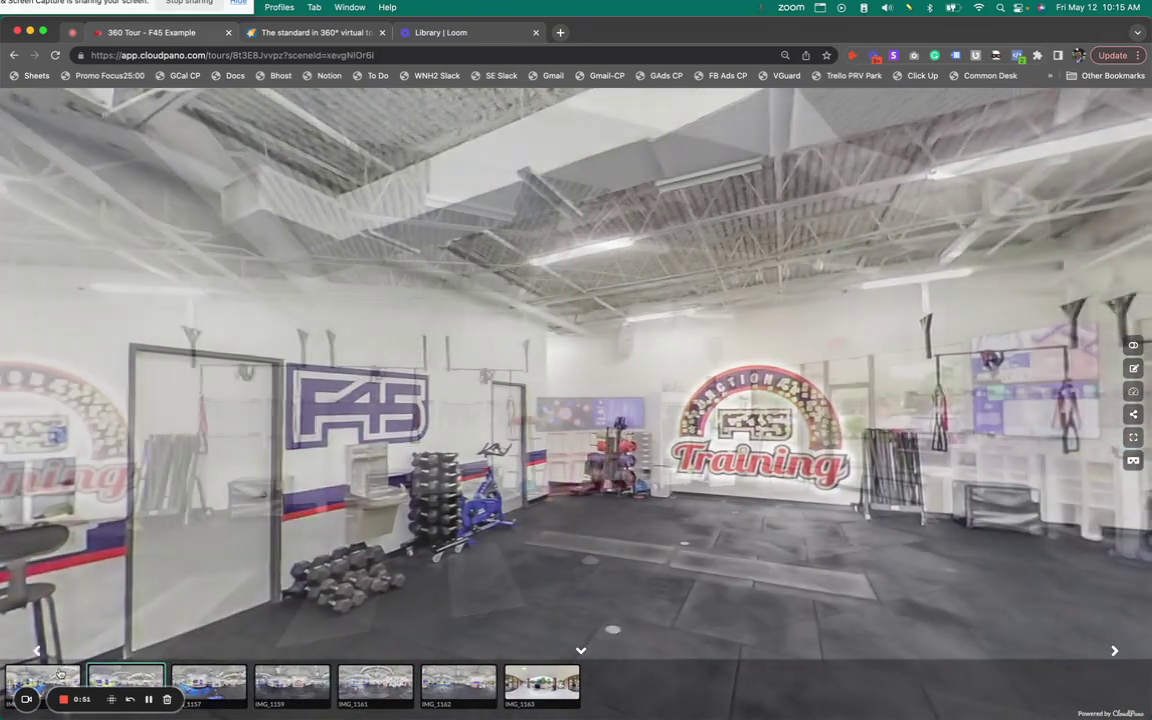
{"action": "left_click", "coordinate": [70, 680]}
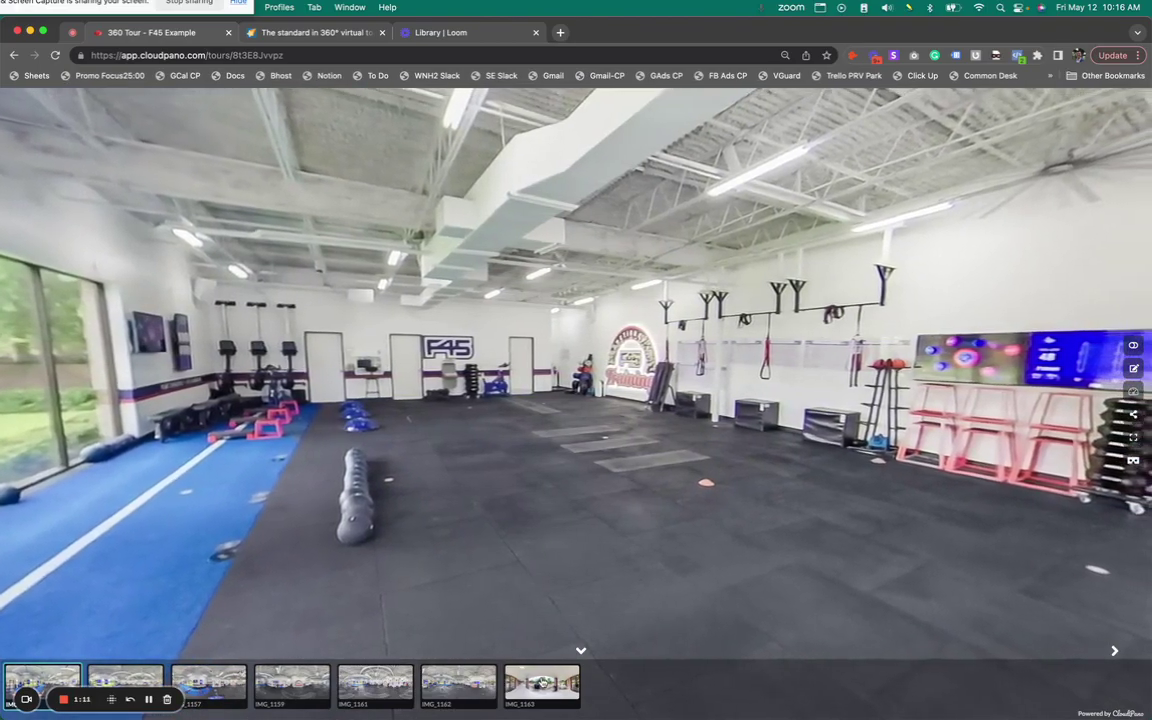
Step: Look around the gym floor in the first scene and in scene IMG_1157
{"action": "left_click_drag", "start_coordinate": [720, 450], "coordinate": [647, 428]}
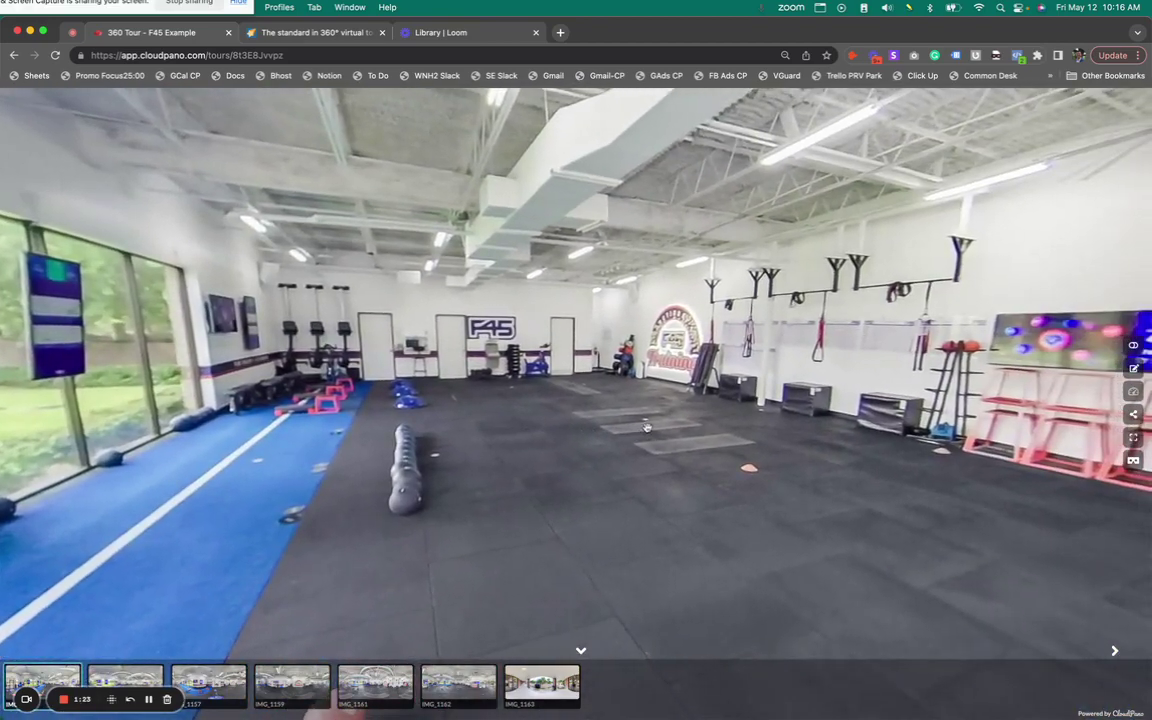
{"action": "left_click", "coordinate": [210, 682]}
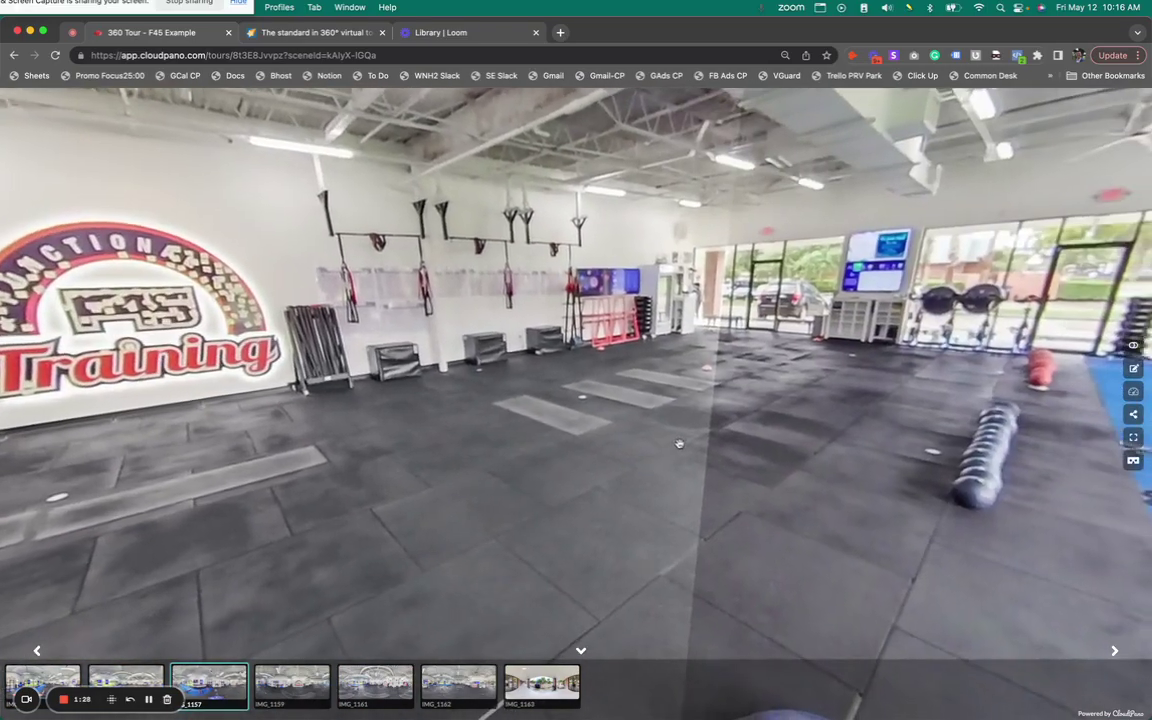
{"action": "left_click_drag", "start_coordinate": [540, 440], "coordinate": [721, 443]}
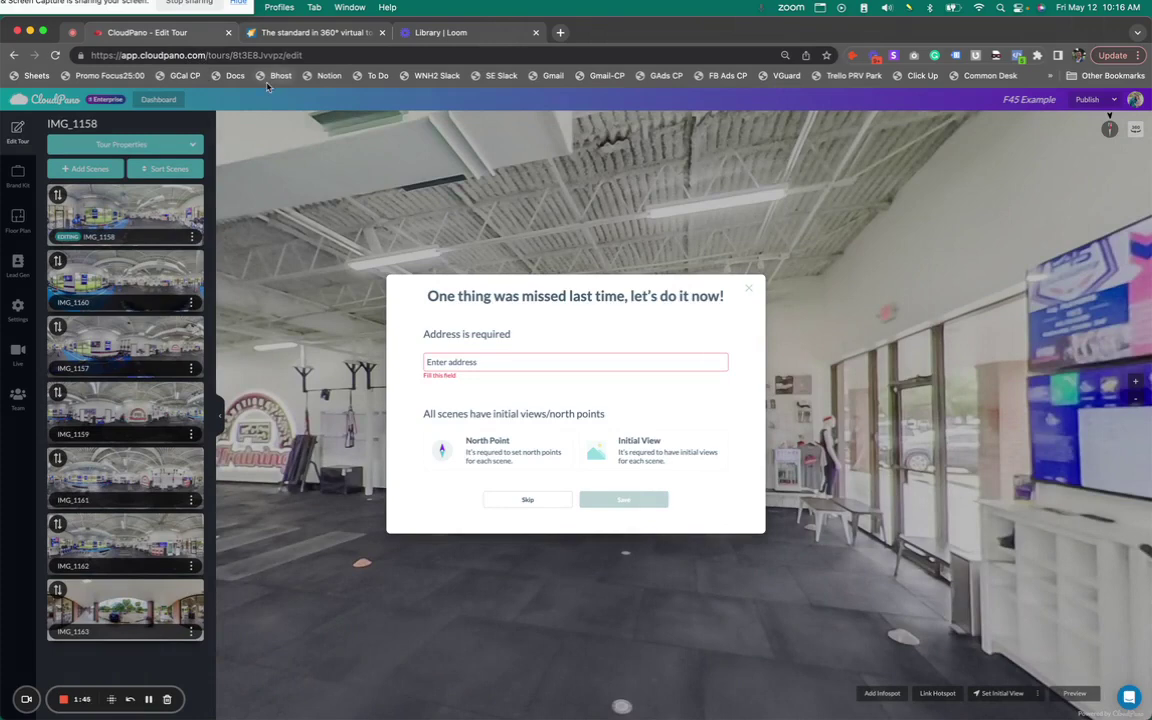
Step: Skip the missing-address prompt in the tour editor and open the CloudPano iOS app's download page in a new tab
{"action": "left_click", "coordinate": [521, 501]}
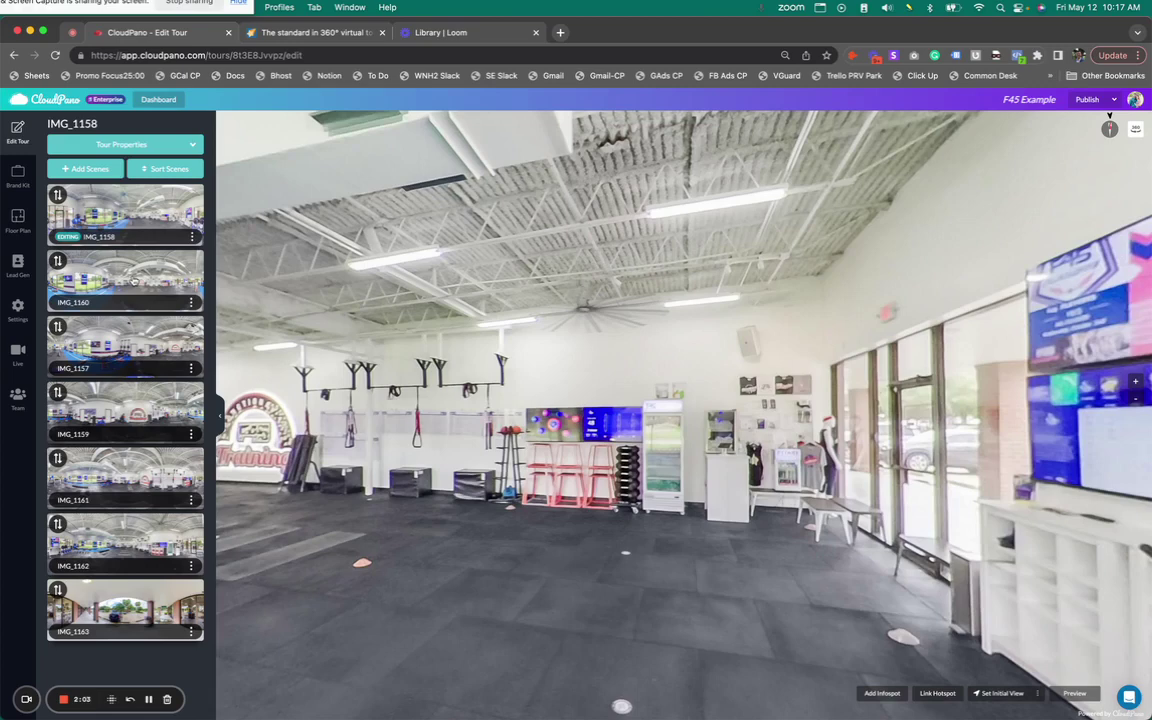
{"action": "left_click", "coordinate": [1140, 101]}
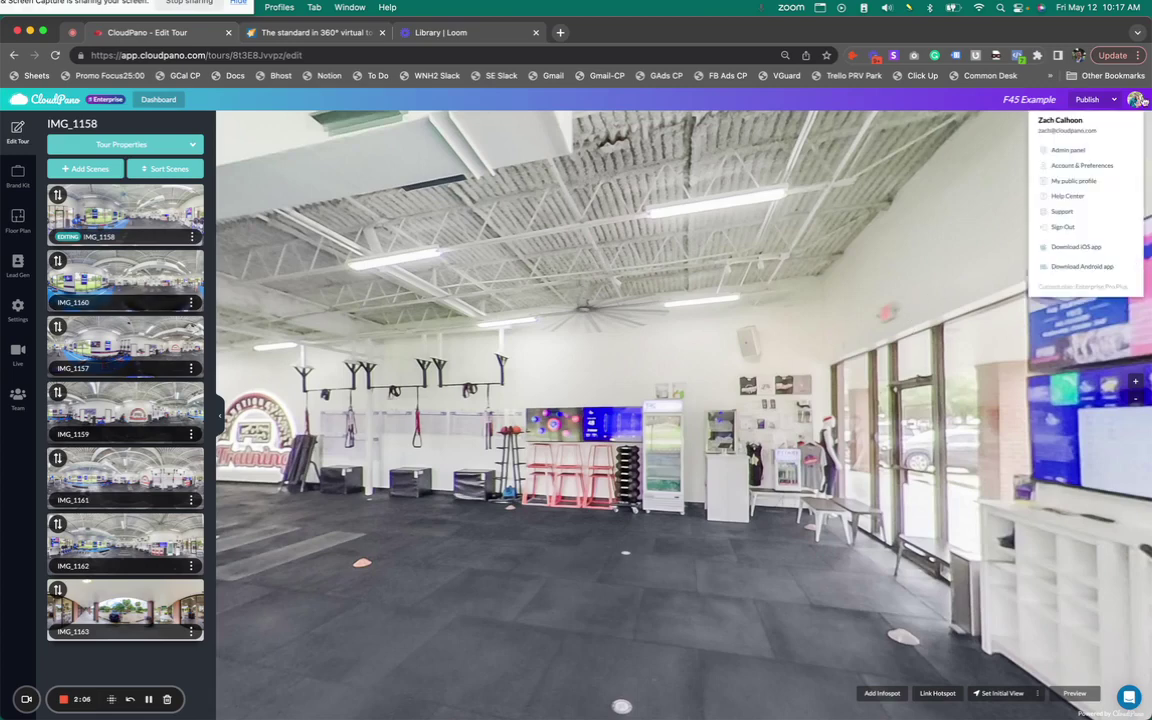
{"action": "right_click", "coordinate": [1067, 253]}
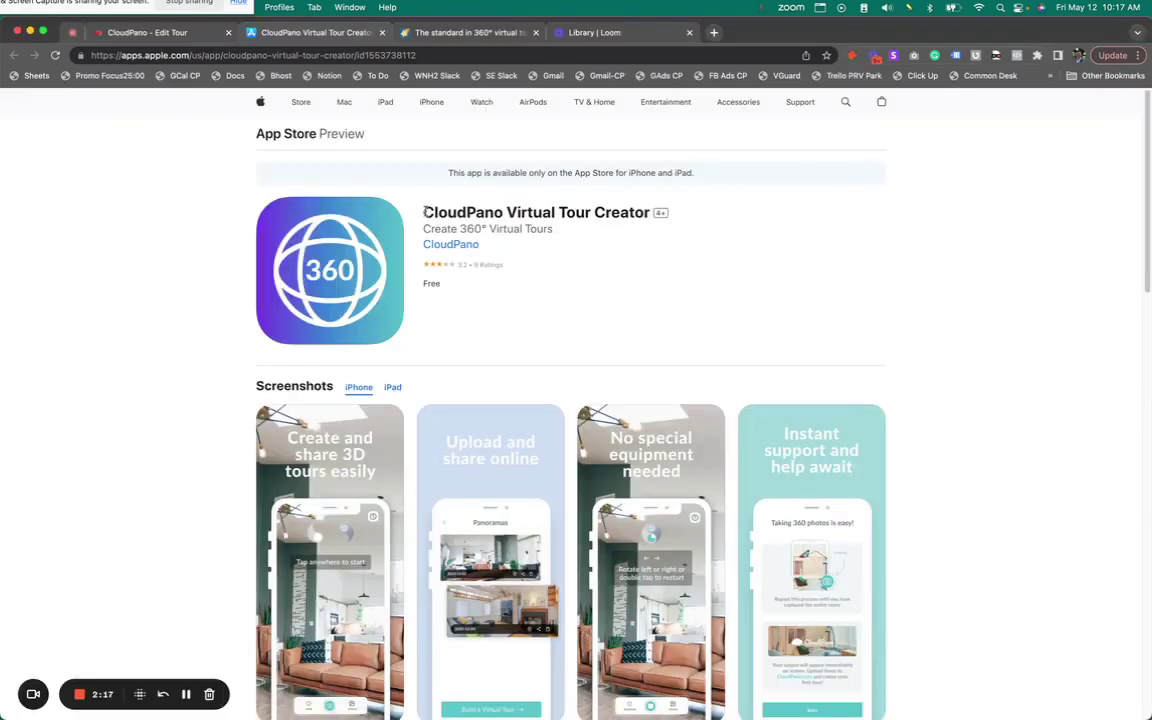
{"action": "left_click_drag", "start_coordinate": [424, 212], "coordinate": [618, 197]}
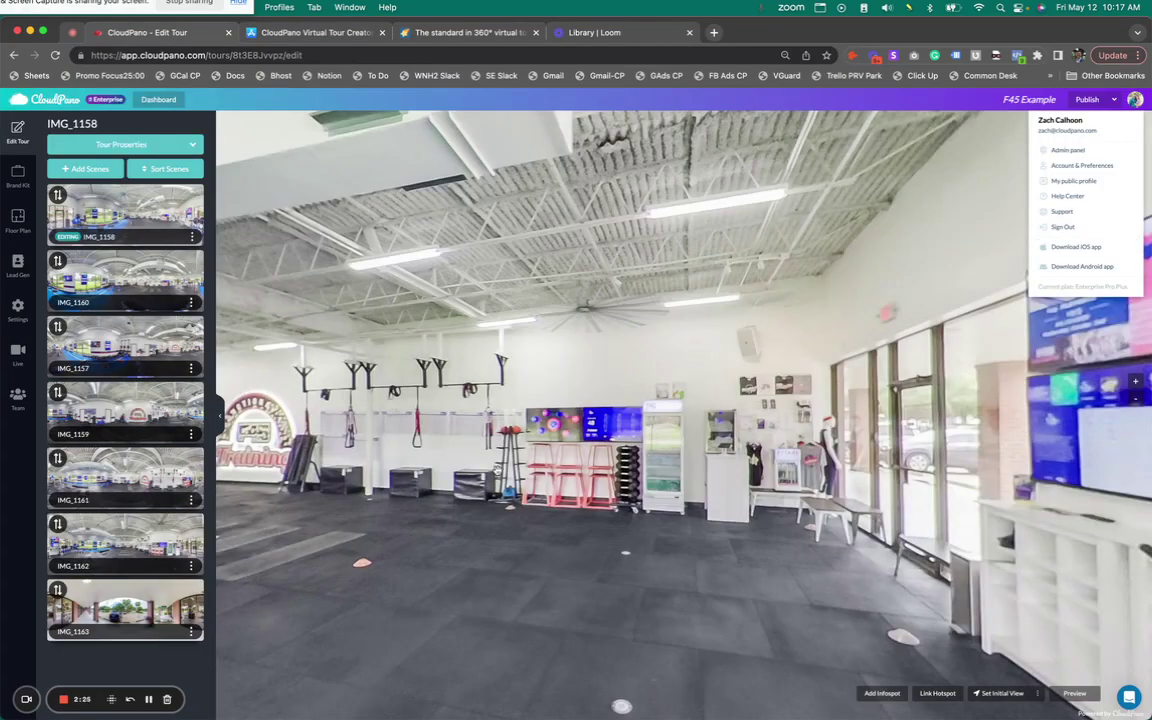
Step: Set the north point of scene IMG_1158 facing the window wall with the hanging screen behind the blue turf
{"action": "left_click_drag", "start_coordinate": [471, 389], "coordinate": [705, 343]}
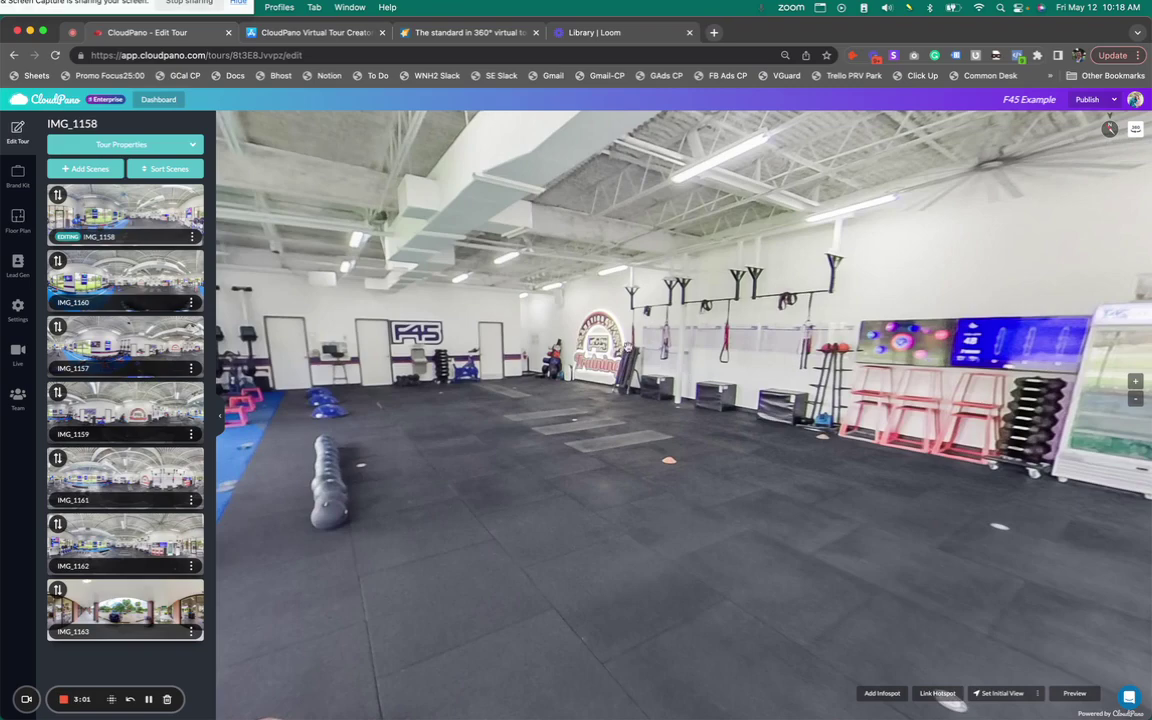
{"action": "left_click_drag", "start_coordinate": [530, 326], "coordinate": [693, 330]}
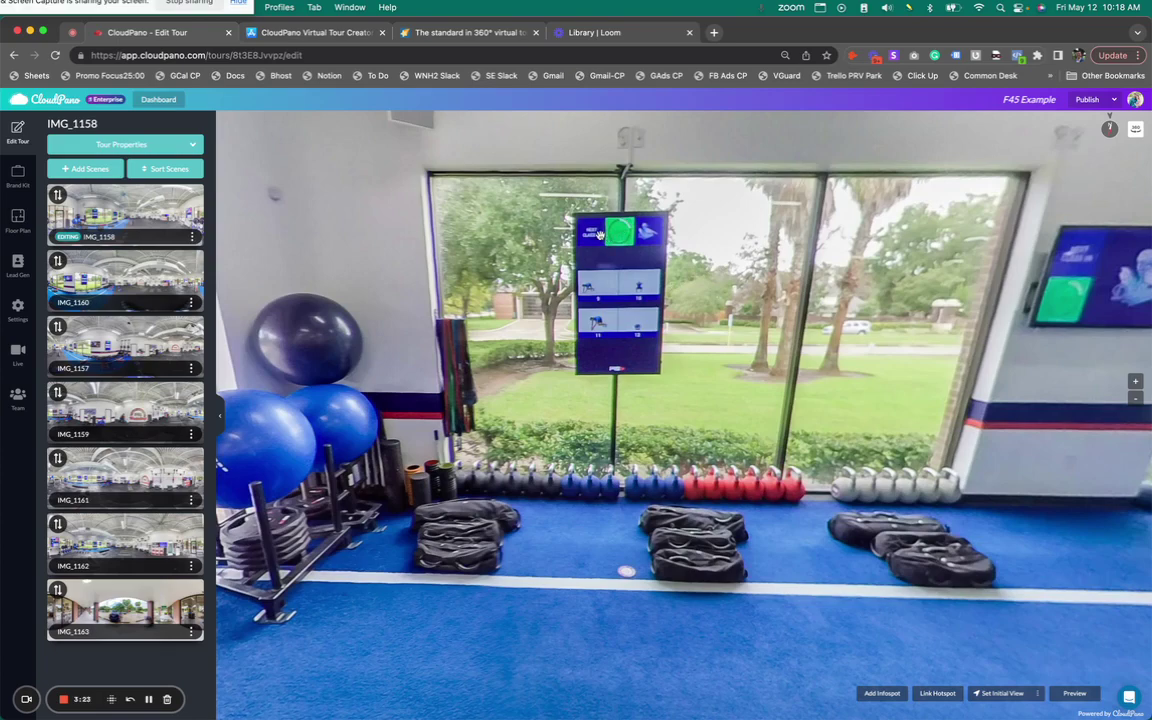
{"action": "left_click_drag", "start_coordinate": [790, 247], "coordinate": [800, 330]}
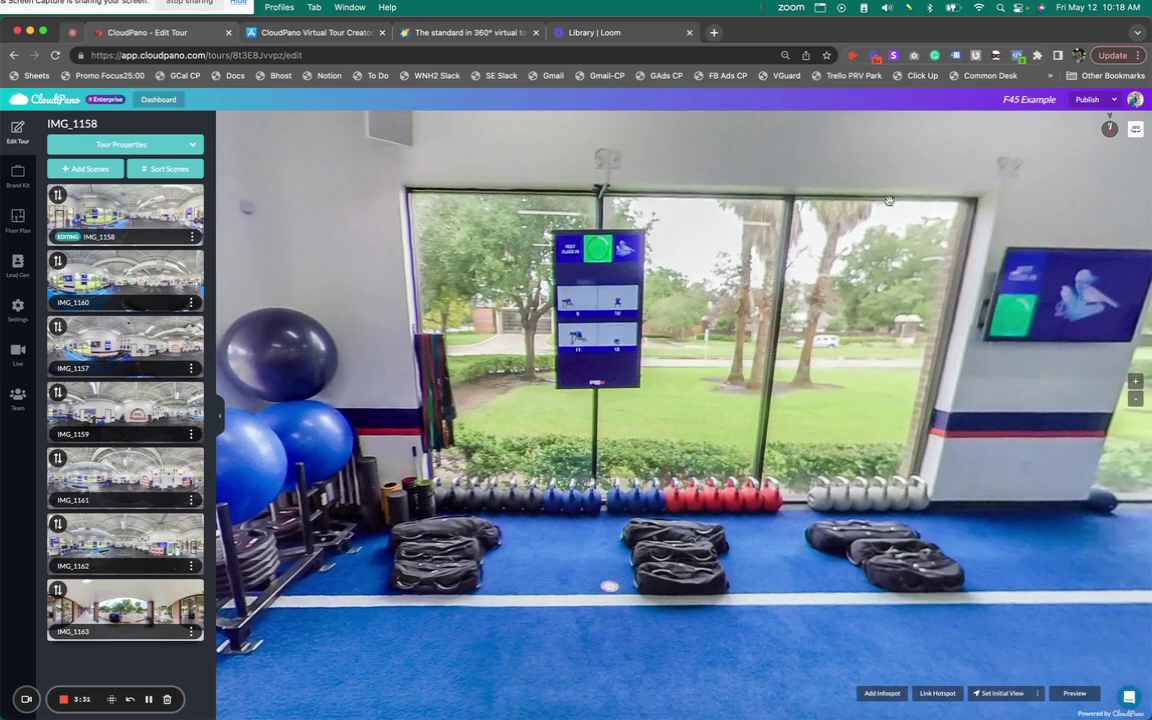
{"action": "left_click", "coordinate": [1106, 130]}
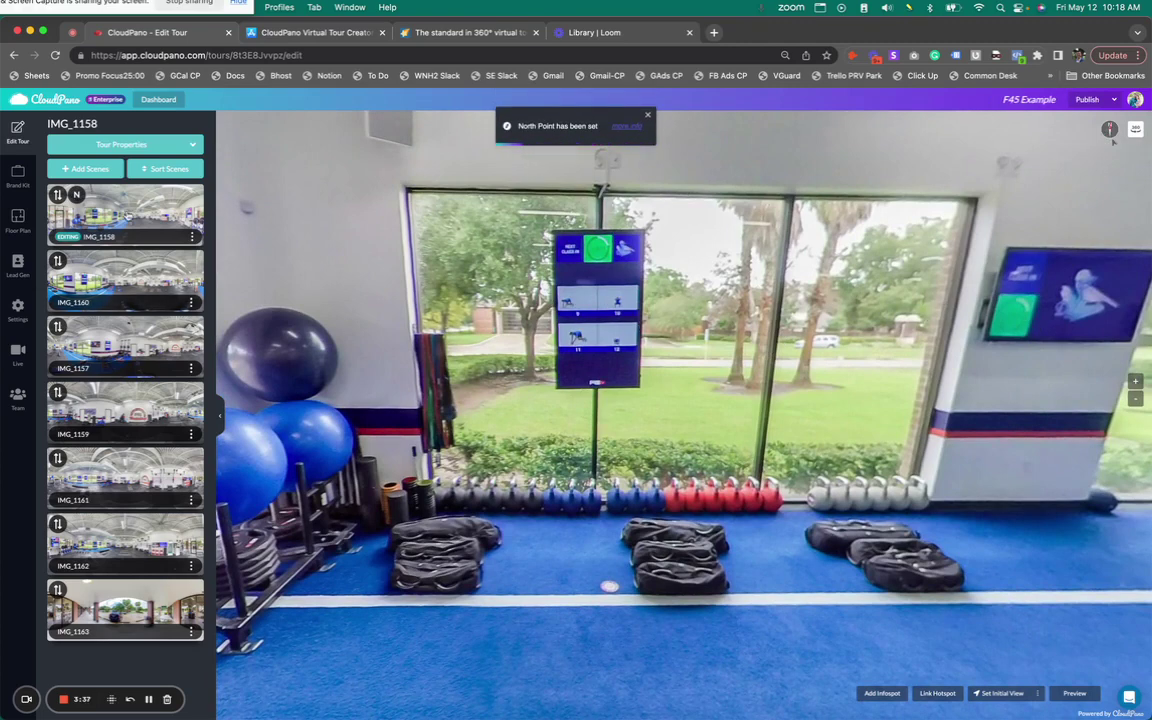
Step: Set the north point of scene IMG_1160 facing the window wall with the hanging screen
{"action": "left_click", "coordinate": [118, 278]}
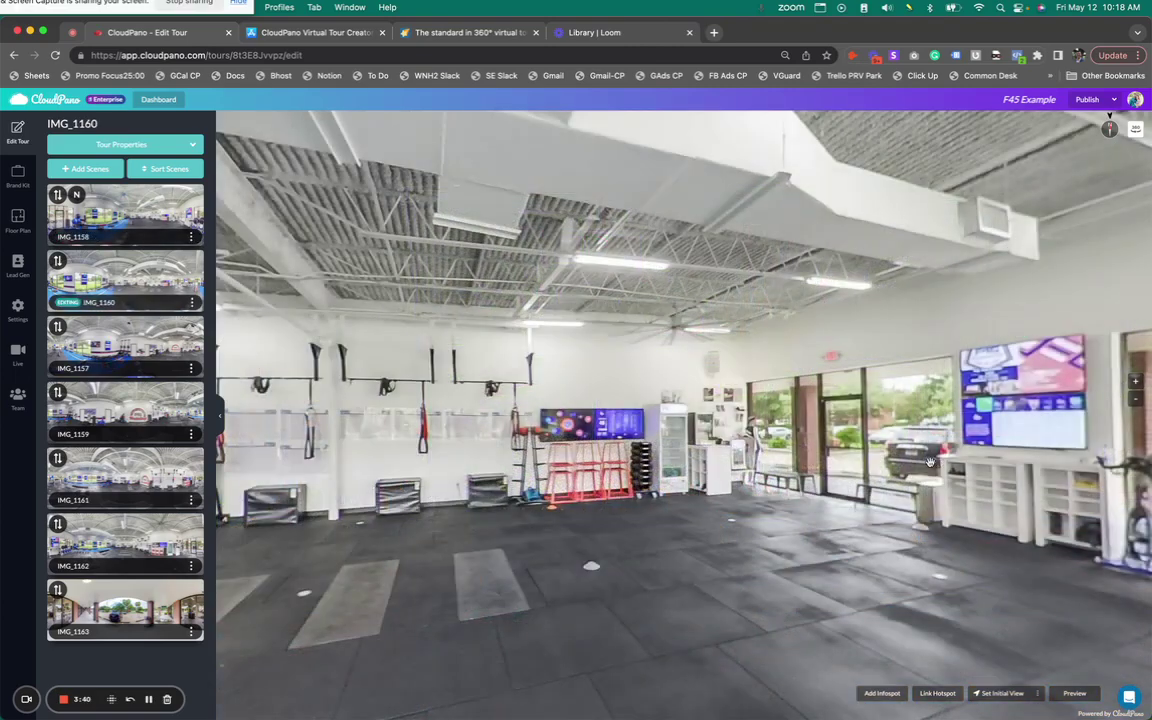
{"action": "left_click_drag", "start_coordinate": [837, 416], "coordinate": [744, 432]}
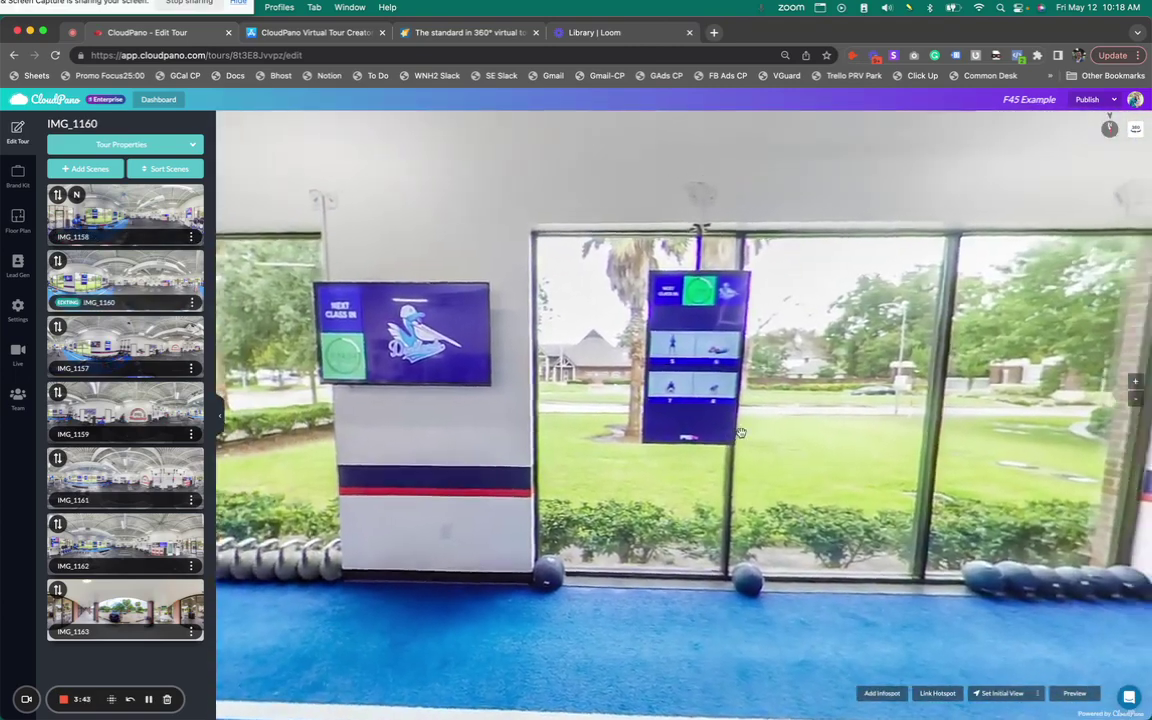
{"action": "left_click", "coordinate": [1111, 131]}
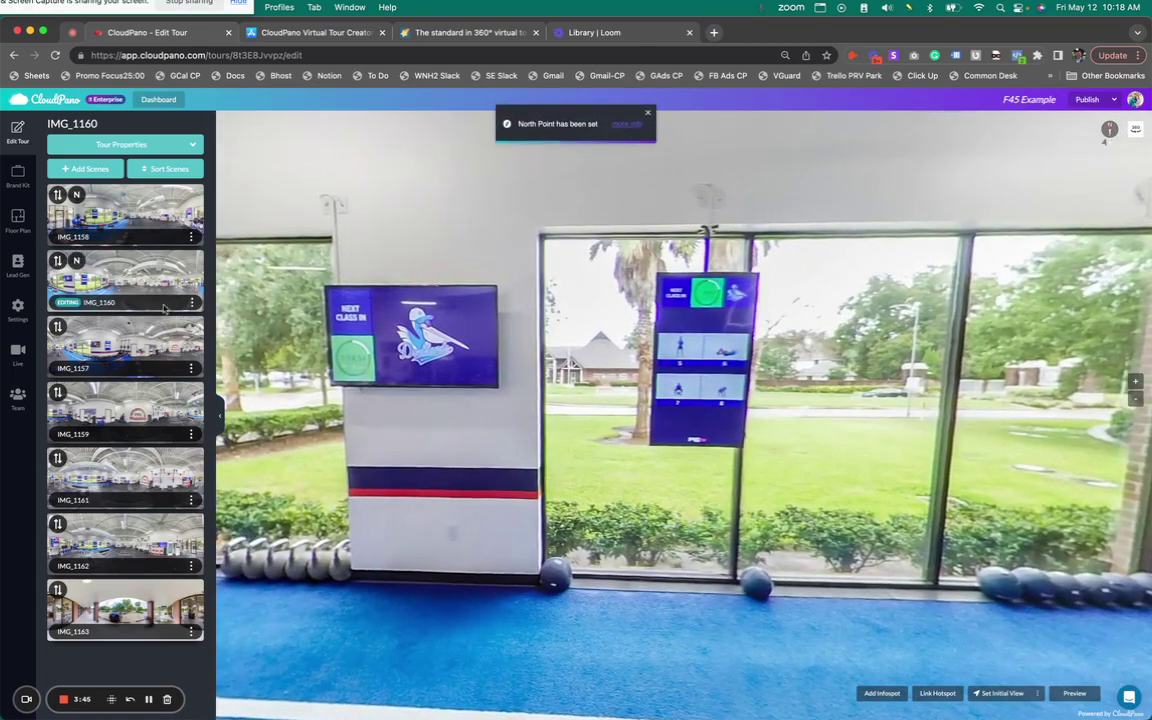
Step: Set the north point of scene IMG_1157 facing the "Team Training Life Changing" wall with the two screens
{"action": "left_click", "coordinate": [117, 350]}
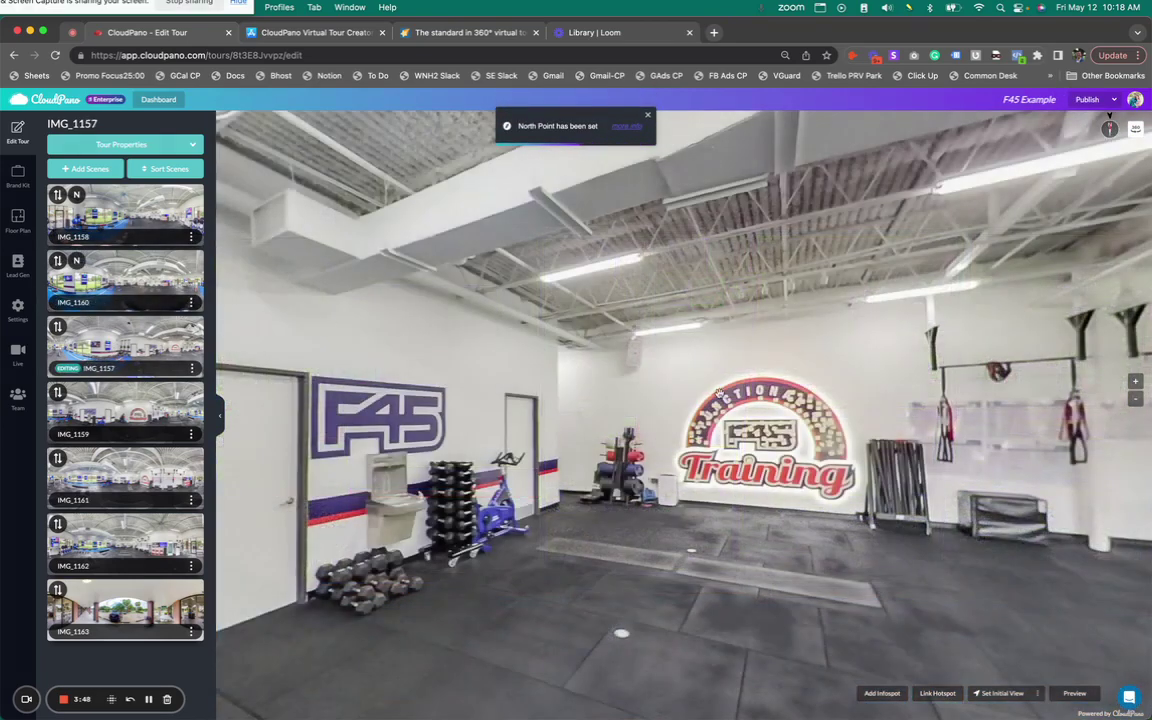
{"action": "left_click_drag", "start_coordinate": [560, 440], "coordinate": [783, 443]}
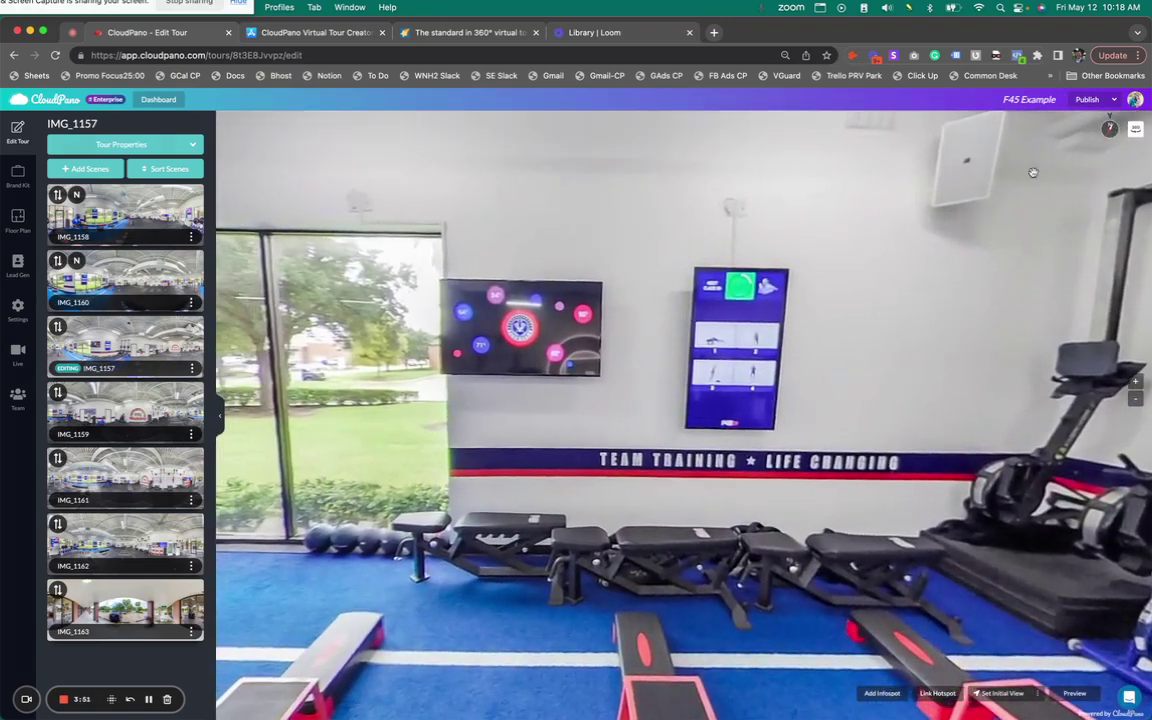
{"action": "left_click", "coordinate": [357, 288]}
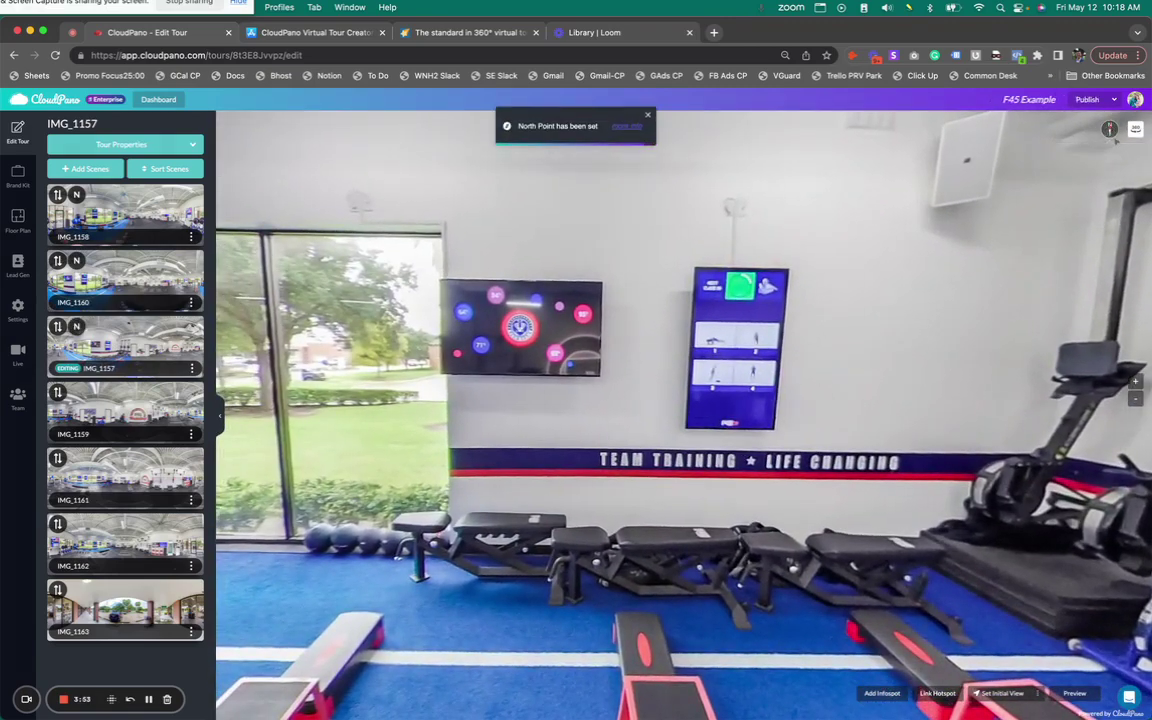
Step: Set the north point of scene IMG_1159 facing the blue turf and the "Team Training Life Changing" wall
{"action": "left_click", "coordinate": [125, 410]}
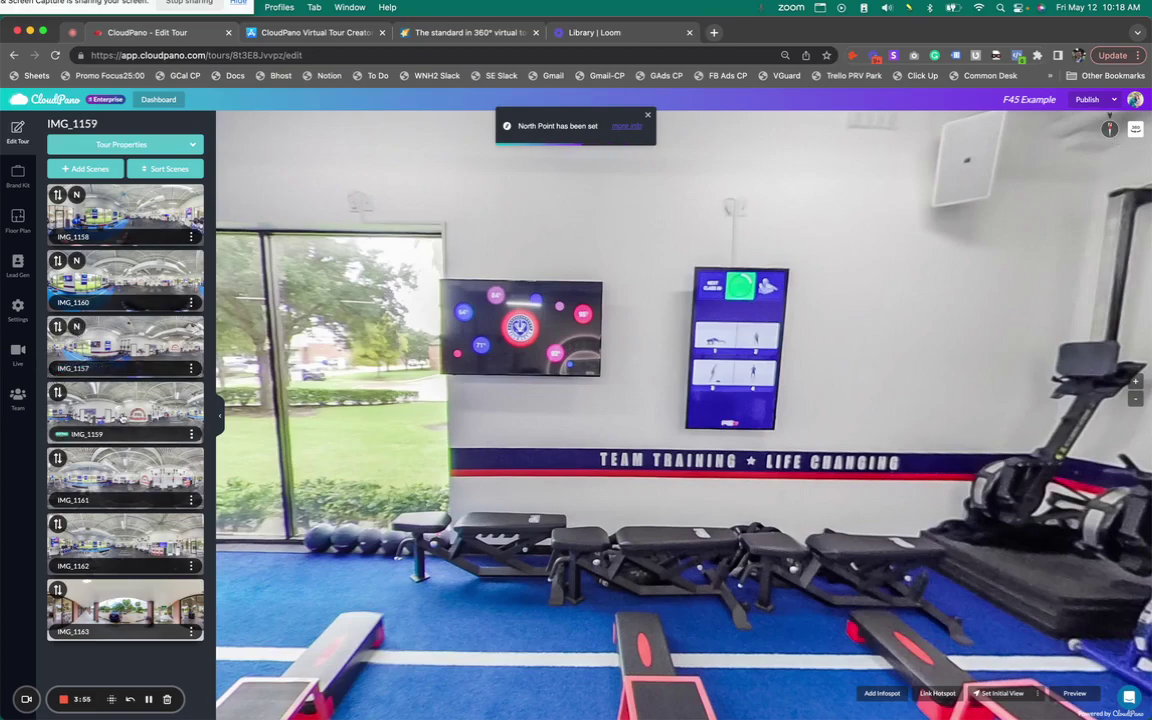
{"action": "left_click_drag", "start_coordinate": [747, 399], "coordinate": [508, 432]}
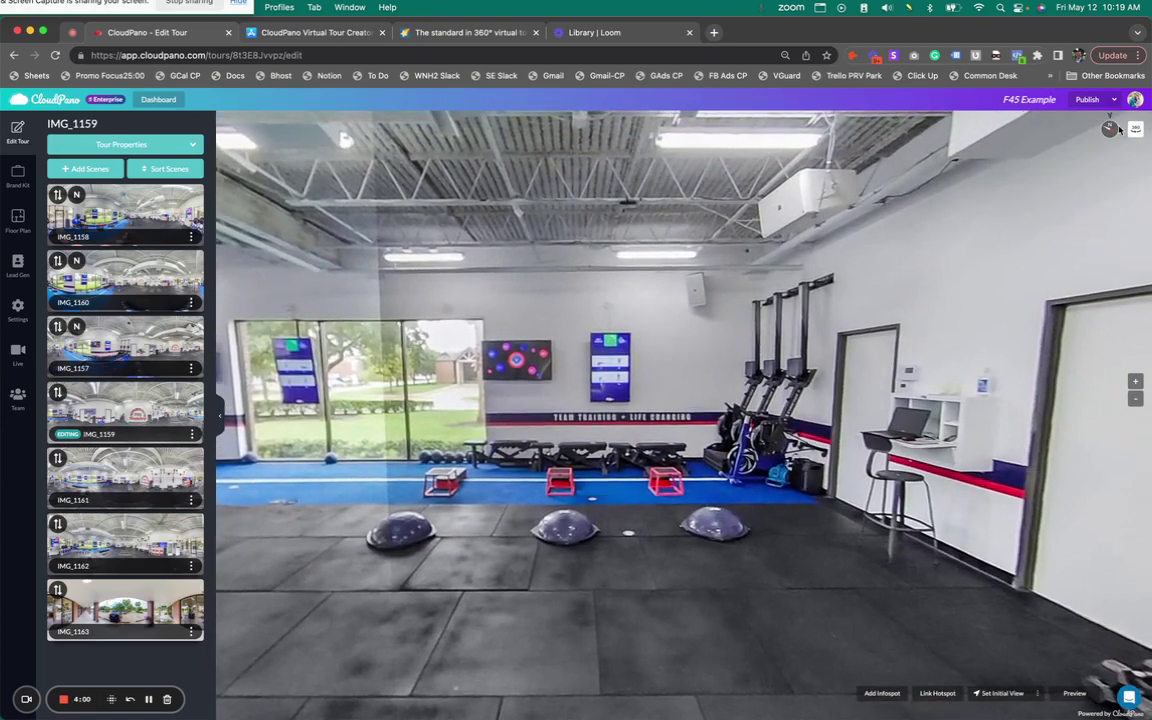
{"action": "left_click", "coordinate": [1110, 128]}
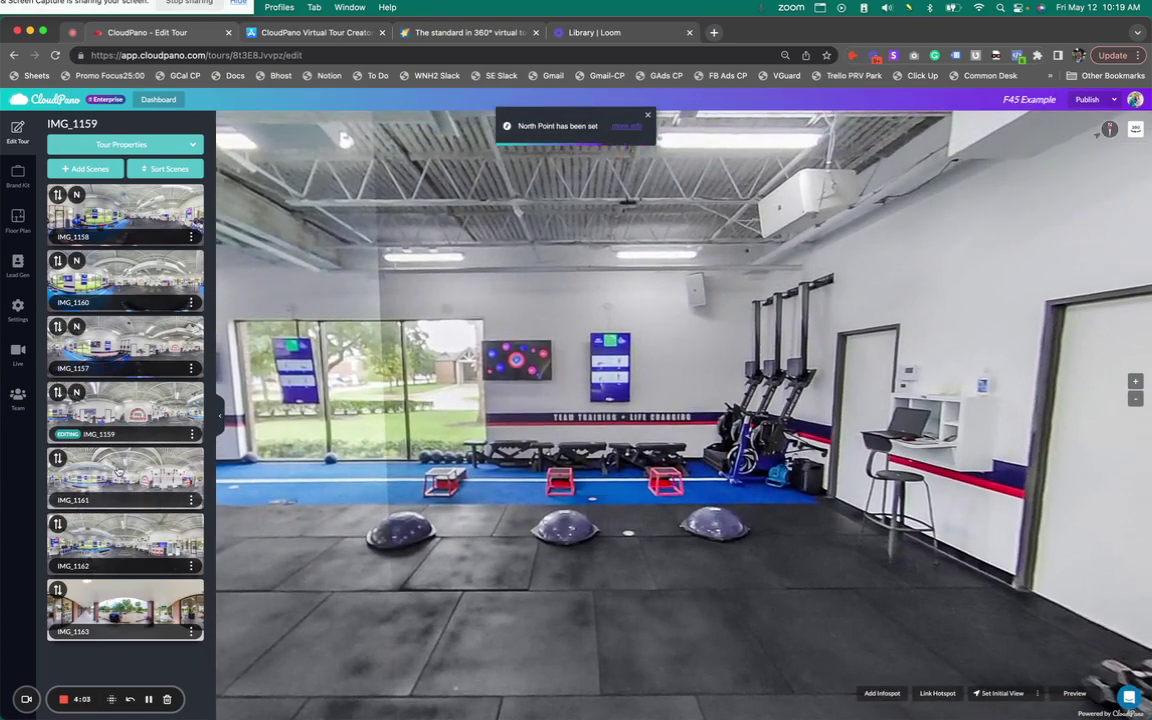
Step: Set the north points of scenes IMG_1161 and IMG_1162 facing the window wall with the hanging screens behind the blue turf
{"action": "left_click", "coordinate": [118, 472]}
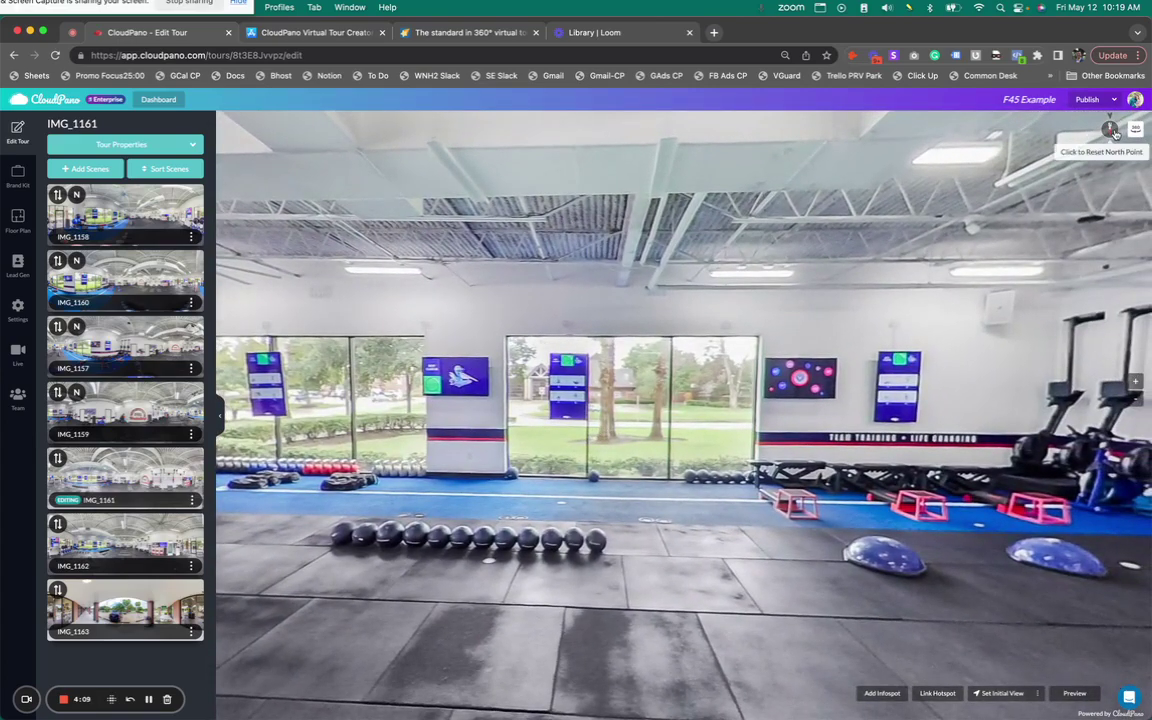
{"action": "left_click", "coordinate": [1112, 131]}
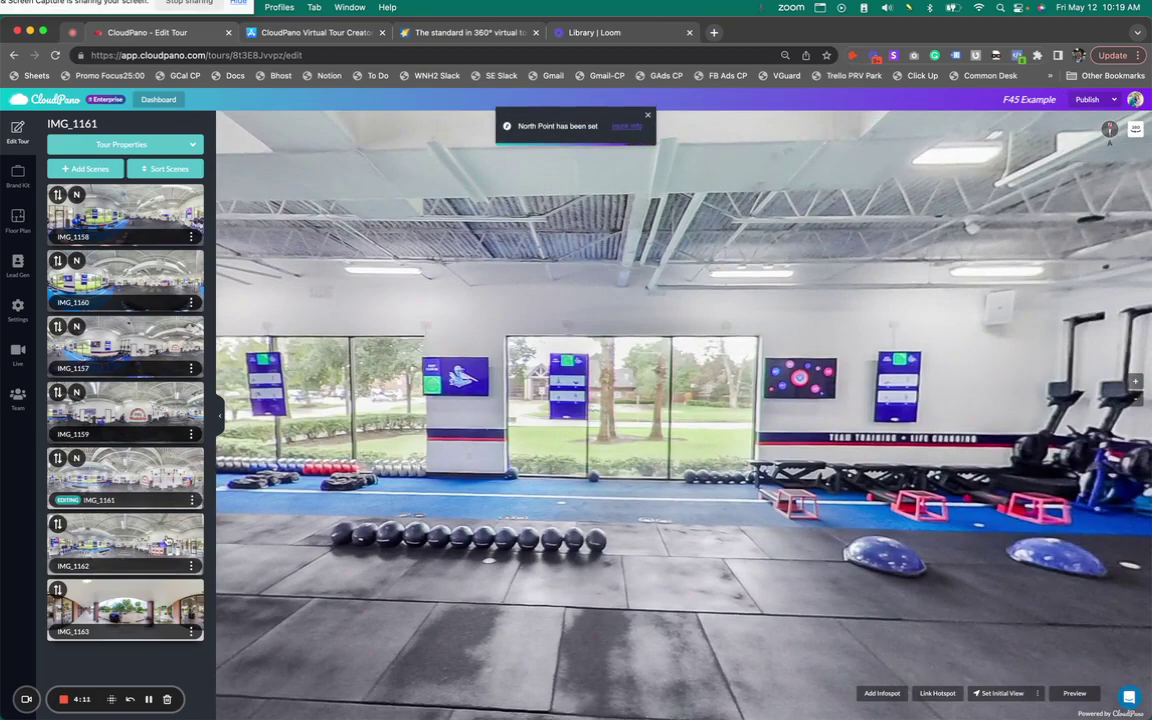
{"action": "left_click", "coordinate": [167, 541]}
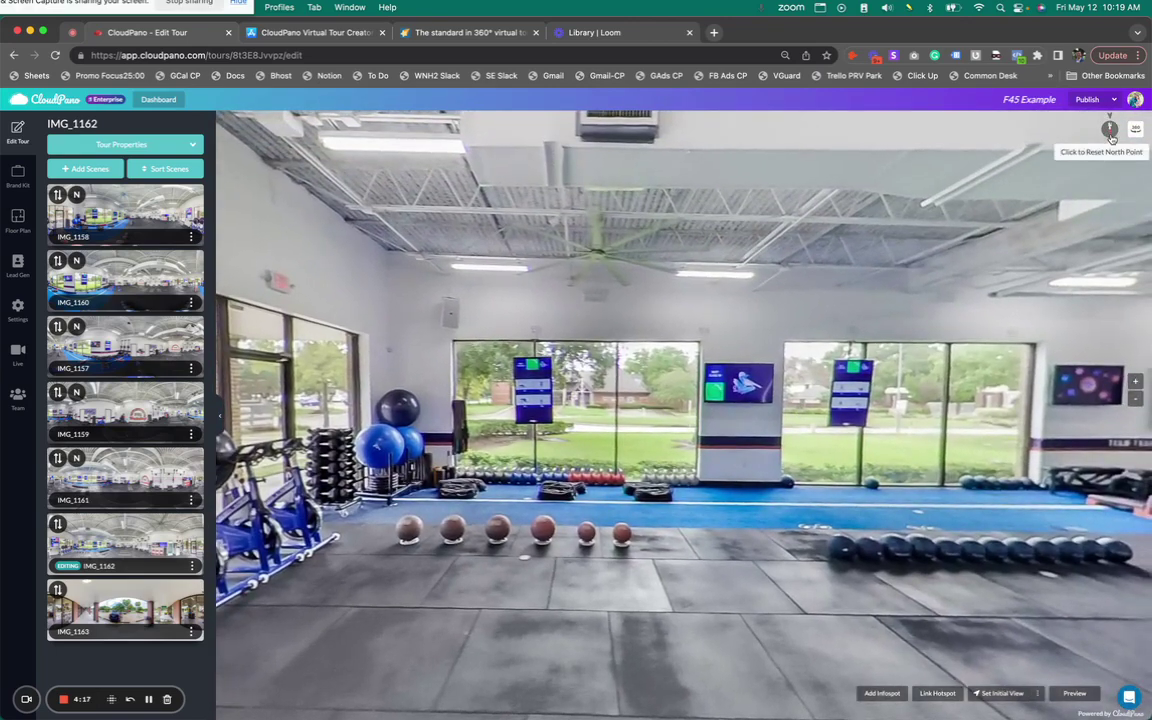
{"action": "left_click", "coordinate": [1110, 131]}
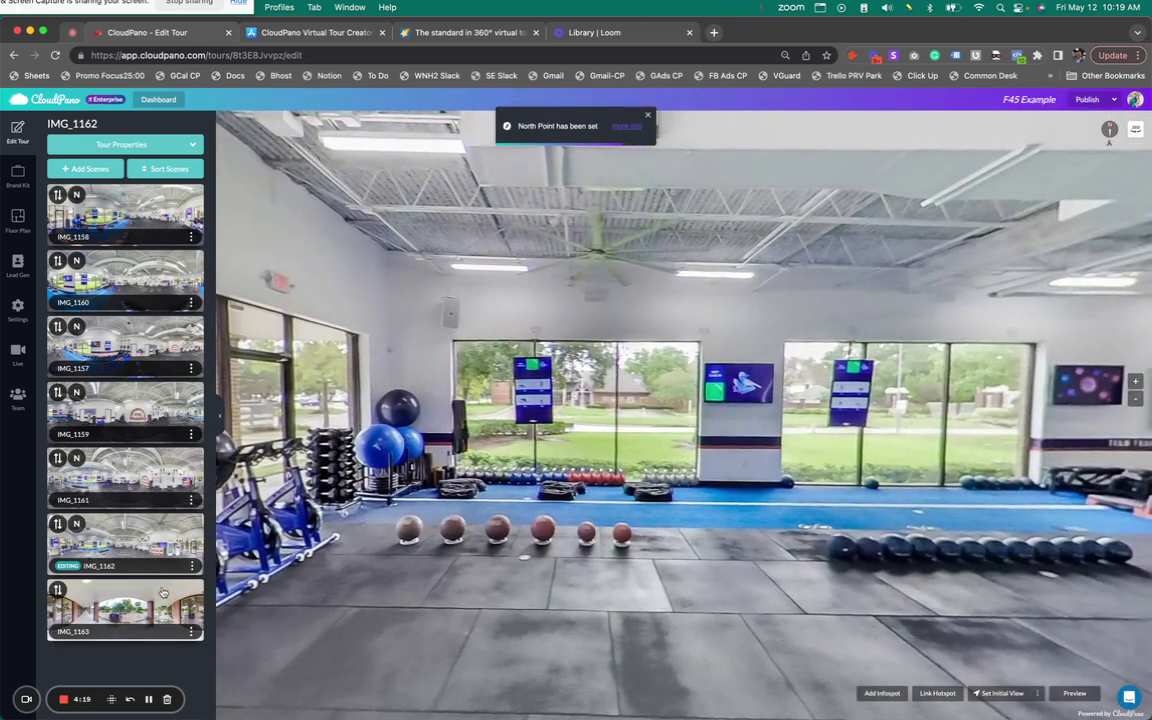
Step: Set the north point of scene IMG_1163 facing along the covered walkway toward the F45 Training sign
{"action": "left_click", "coordinate": [125, 605]}
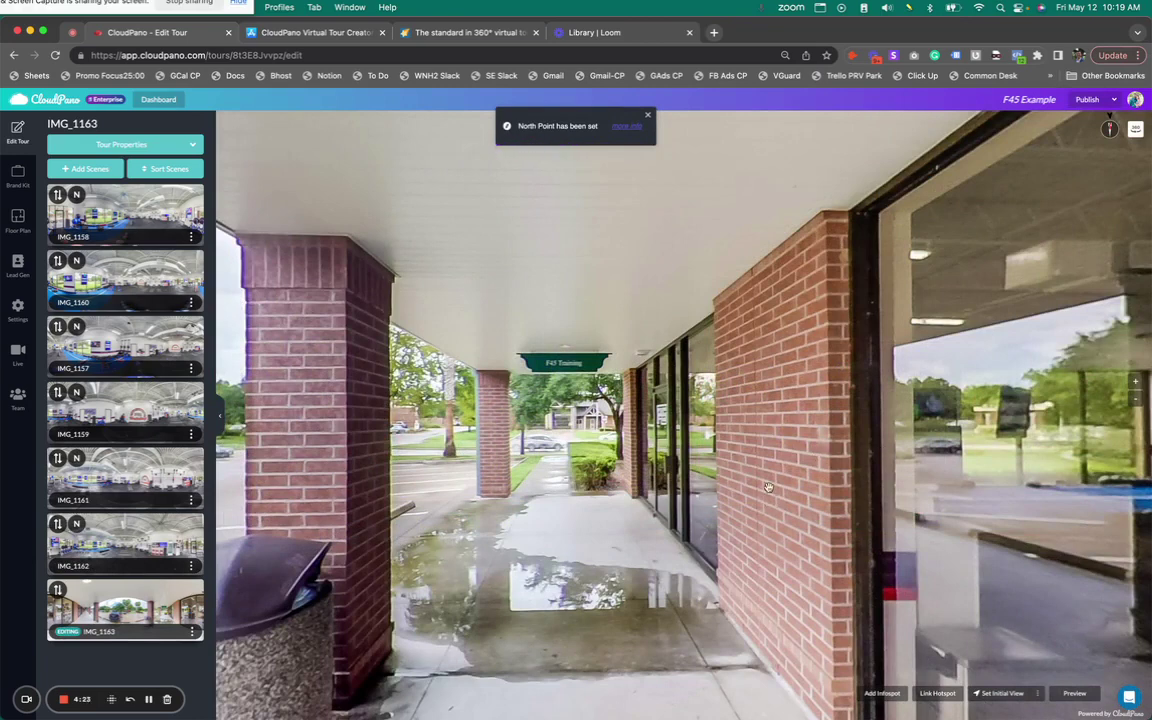
{"action": "left_click", "coordinate": [1108, 127]}
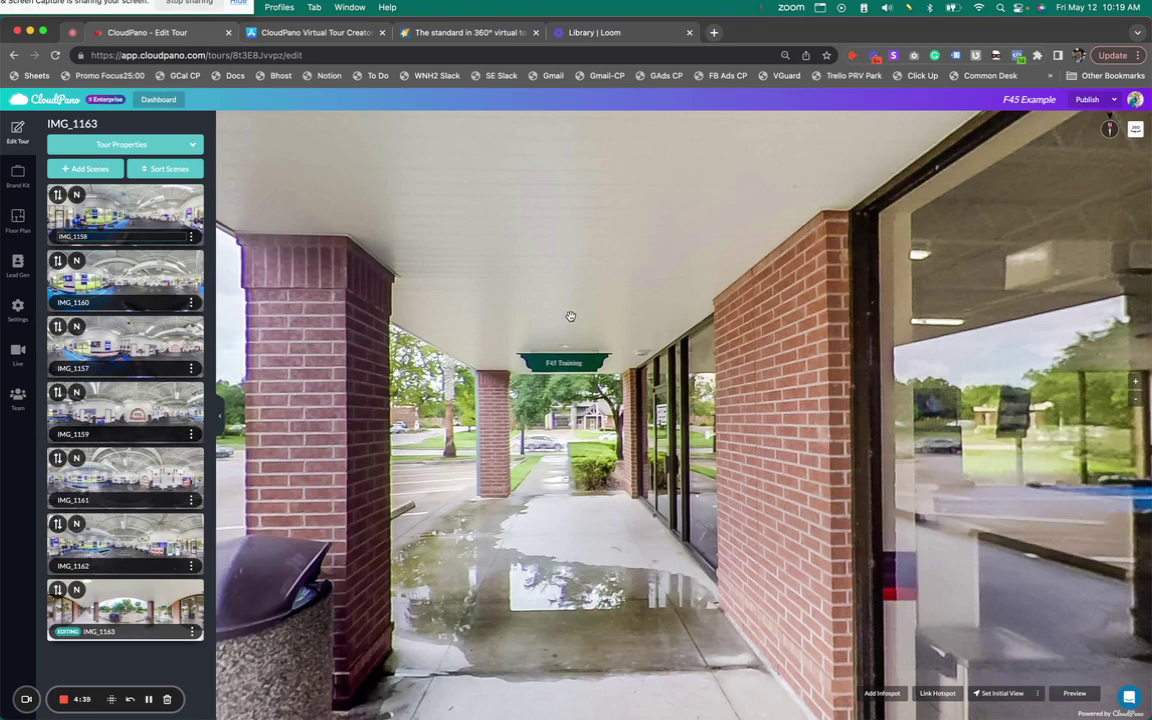
{"action": "left_click_drag", "start_coordinate": [827, 243], "coordinate": [801, 270]}
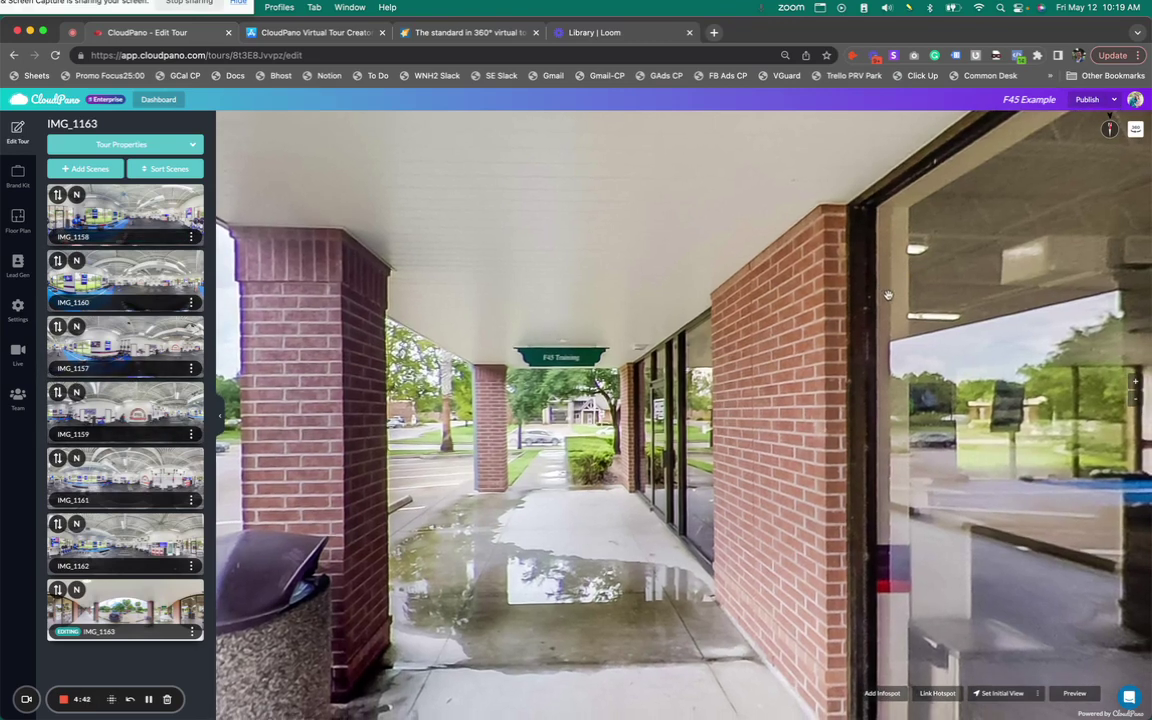
Step: Start publishing the tour to Google Street View as a new tour, confirming deletion of the existing GSV tour
{"action": "left_click", "coordinate": [1117, 101]}
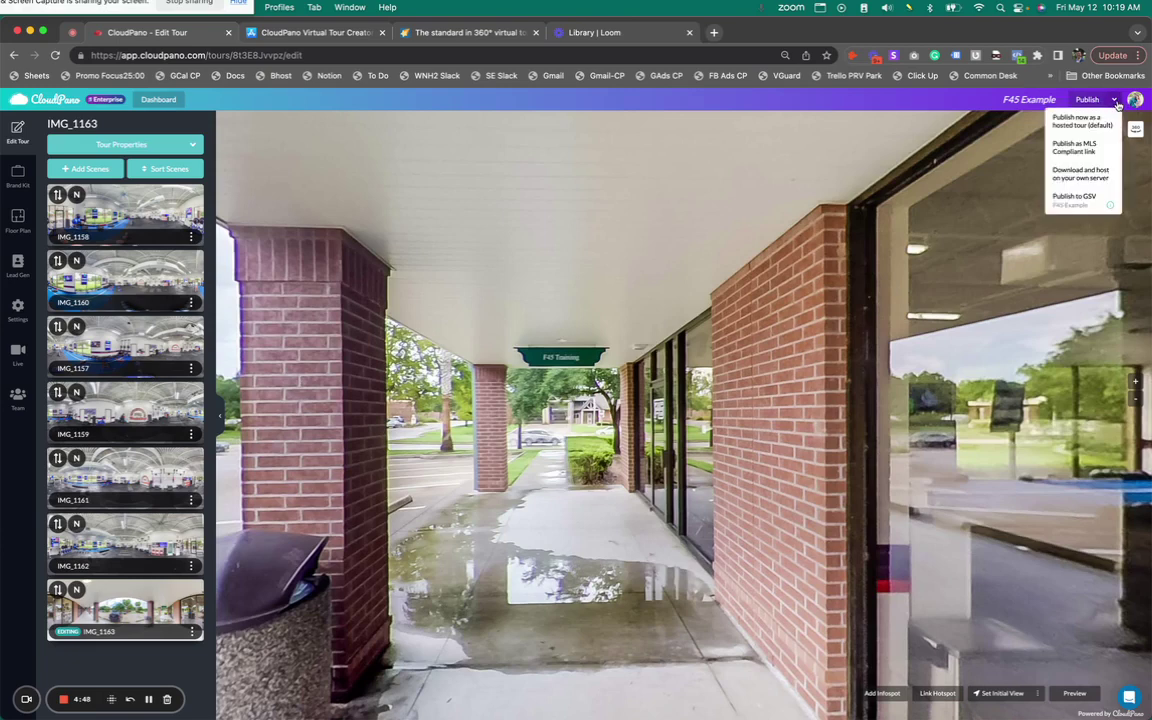
{"action": "left_click", "coordinate": [1072, 204]}
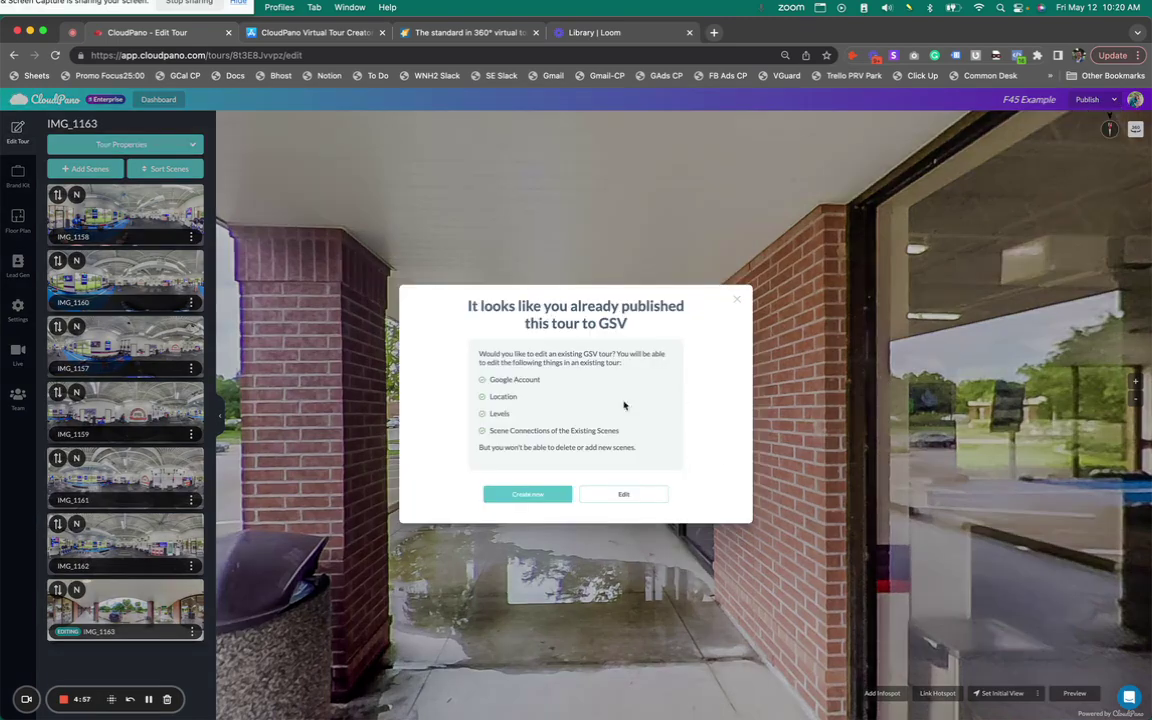
{"action": "left_click", "coordinate": [519, 497]}
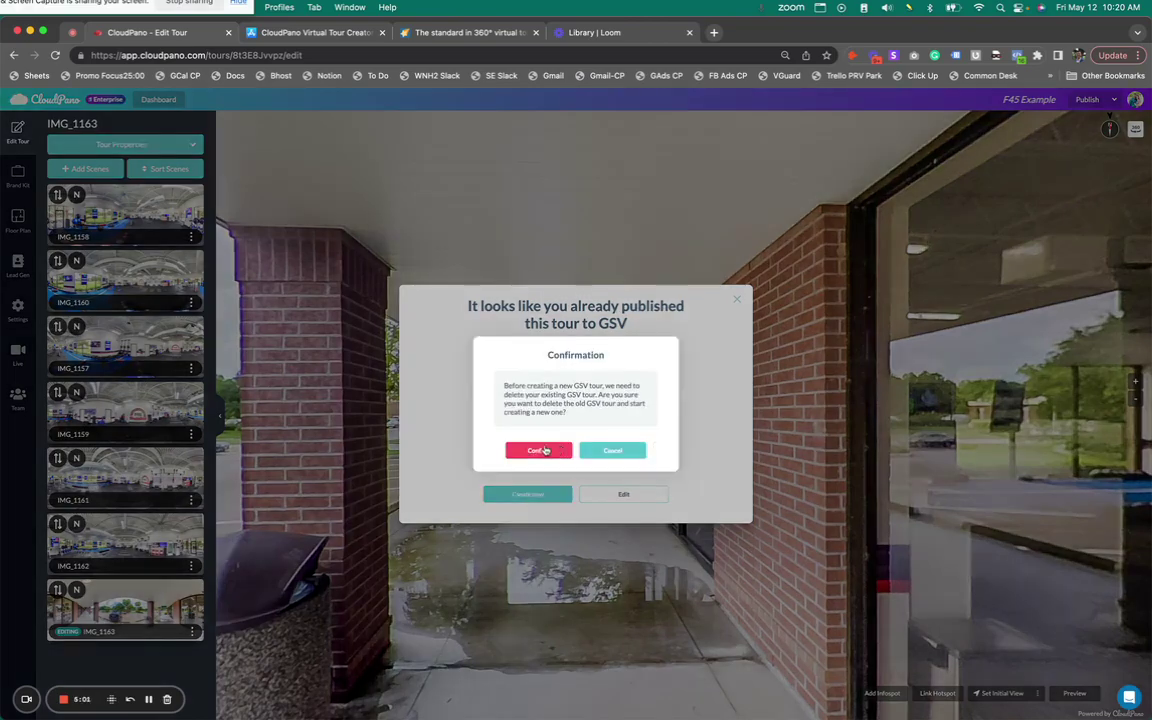
{"action": "left_click", "coordinate": [541, 452]}
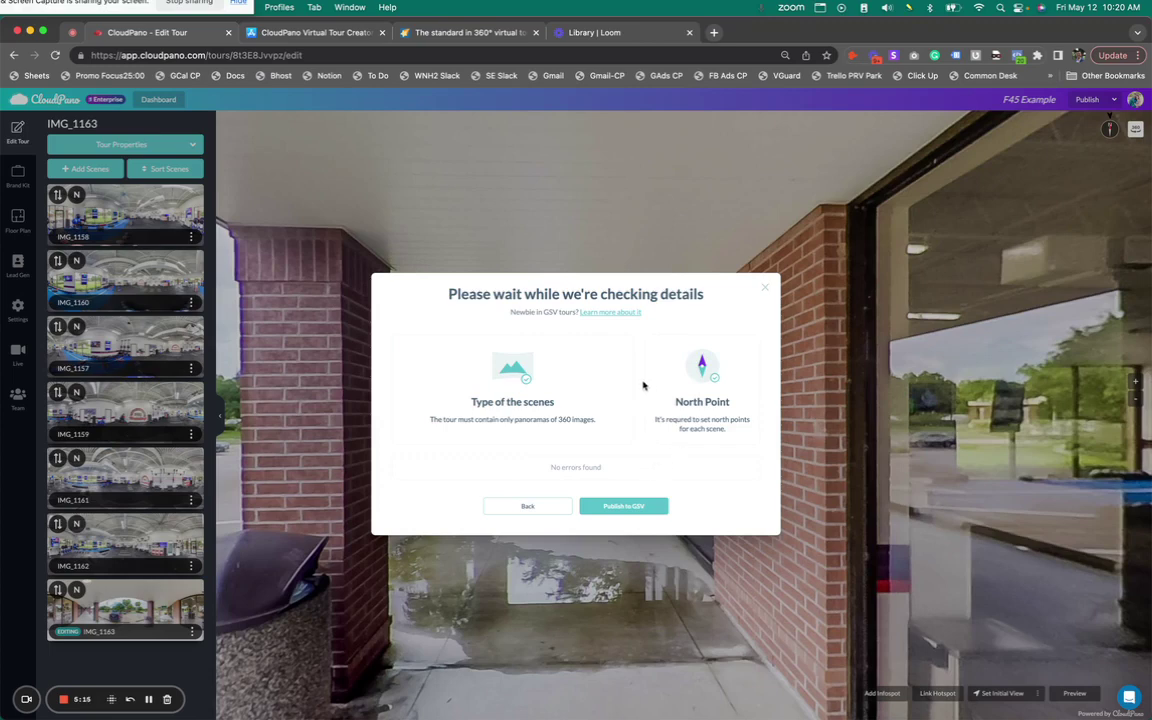
{"action": "left_click", "coordinate": [645, 506]}
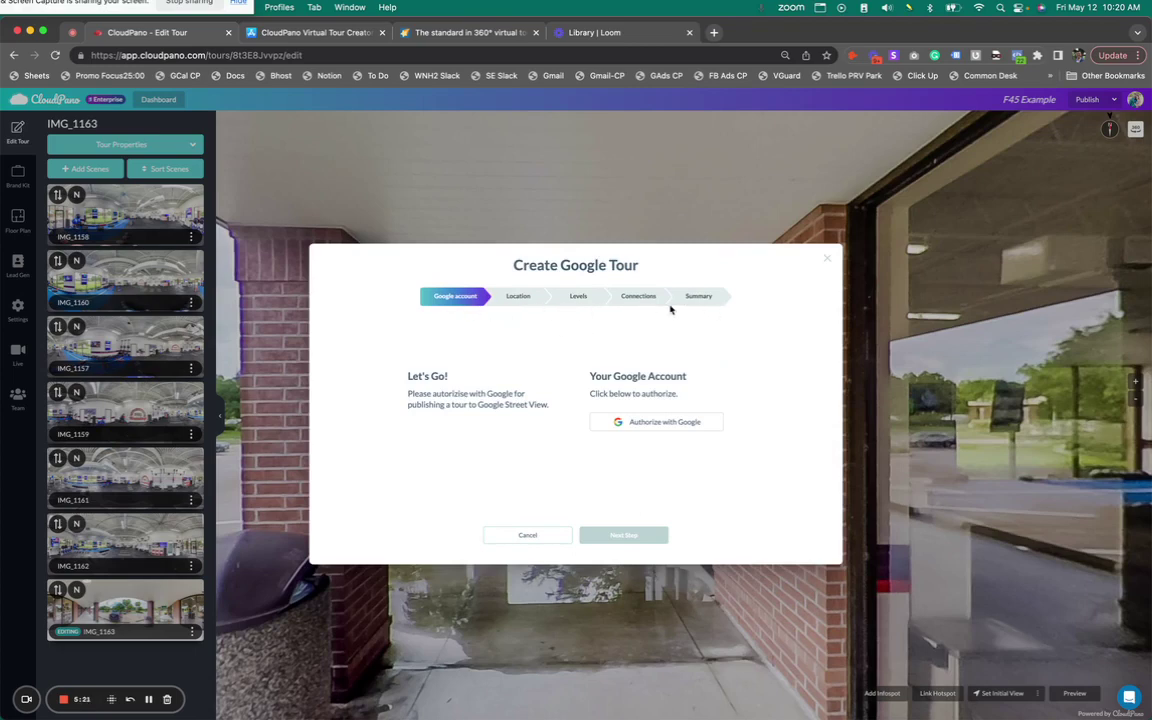
Step: Authorize the Google tour with the CloudPano work Google account and continue to the location stage
{"action": "left_click", "coordinate": [680, 423]}
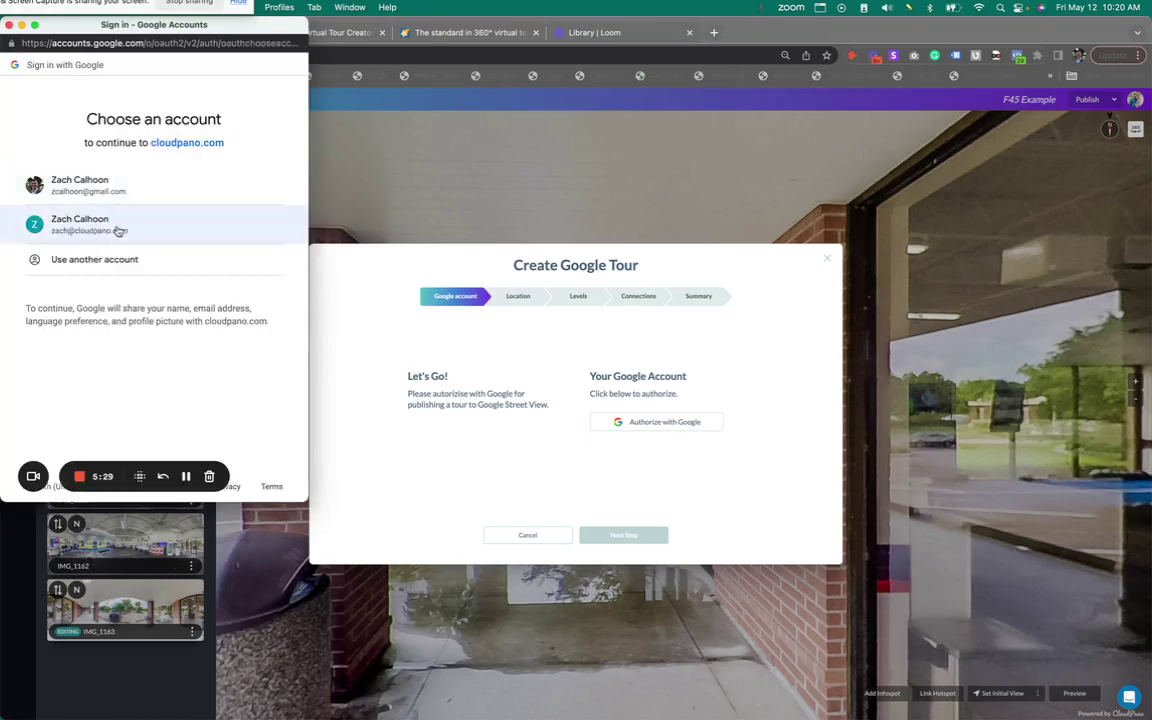
{"action": "left_click", "coordinate": [118, 230]}
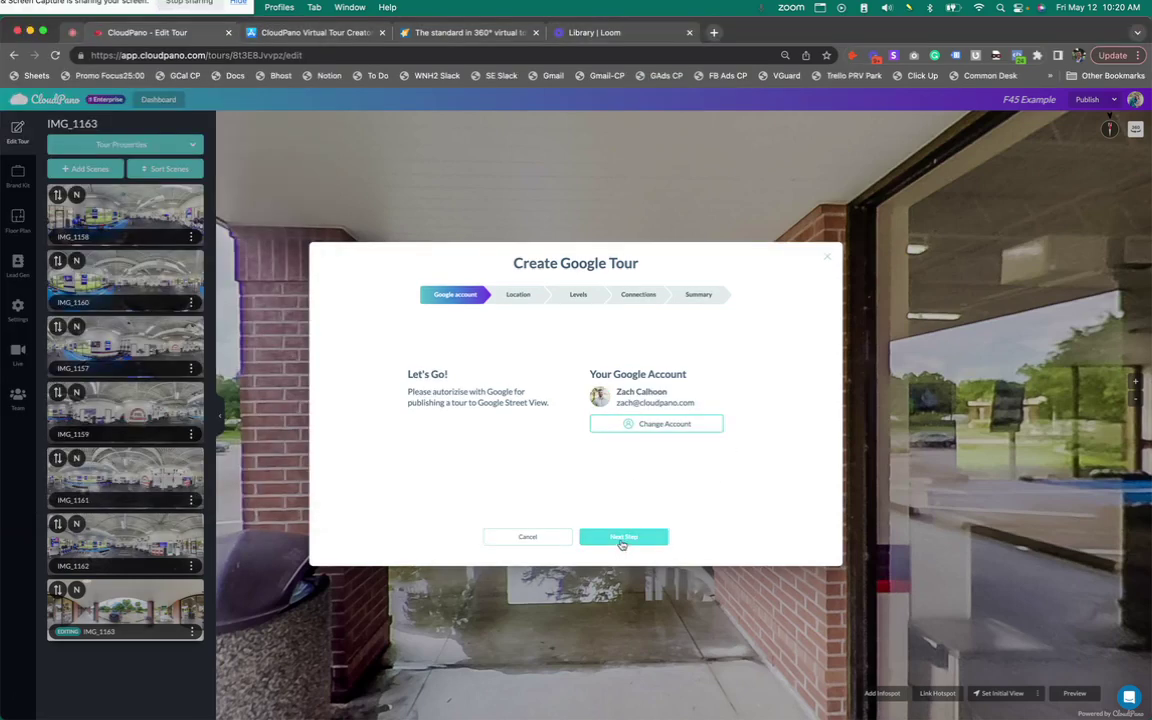
{"action": "left_click", "coordinate": [625, 537]}
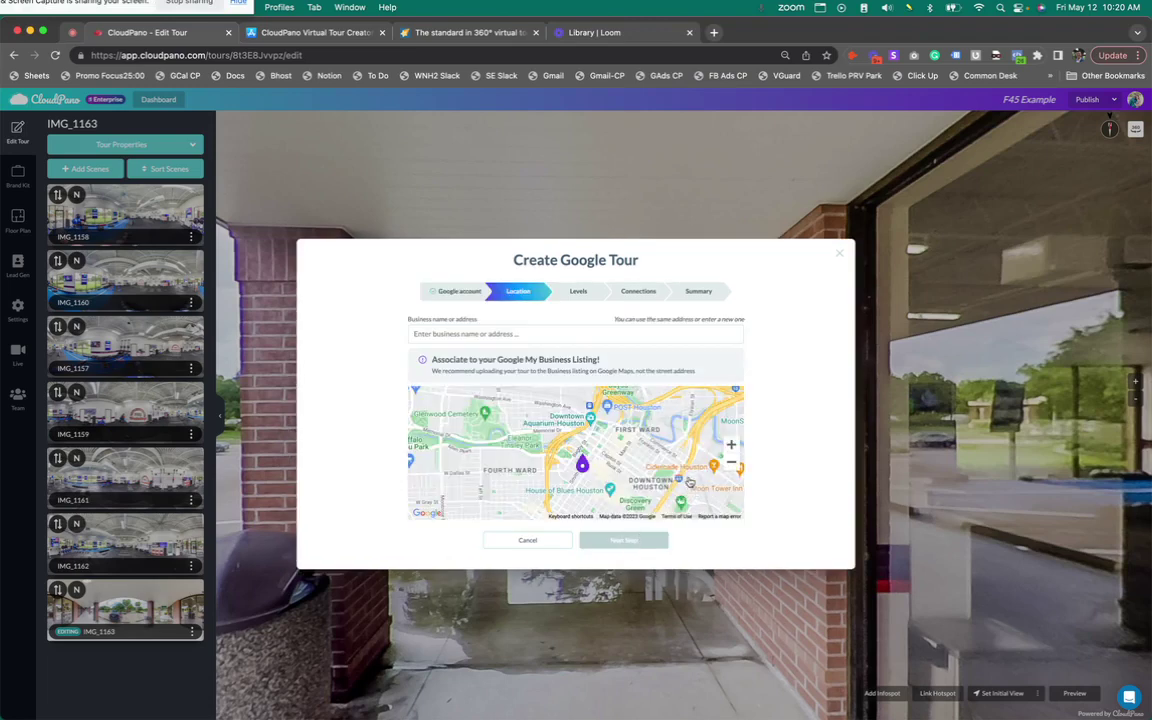
Step: Search for "f45 great", set the tour location to the F45 Training Greatwood listing in Sugar Land, TX, and continue to the levels
{"action": "left_click", "coordinate": [491, 333]}
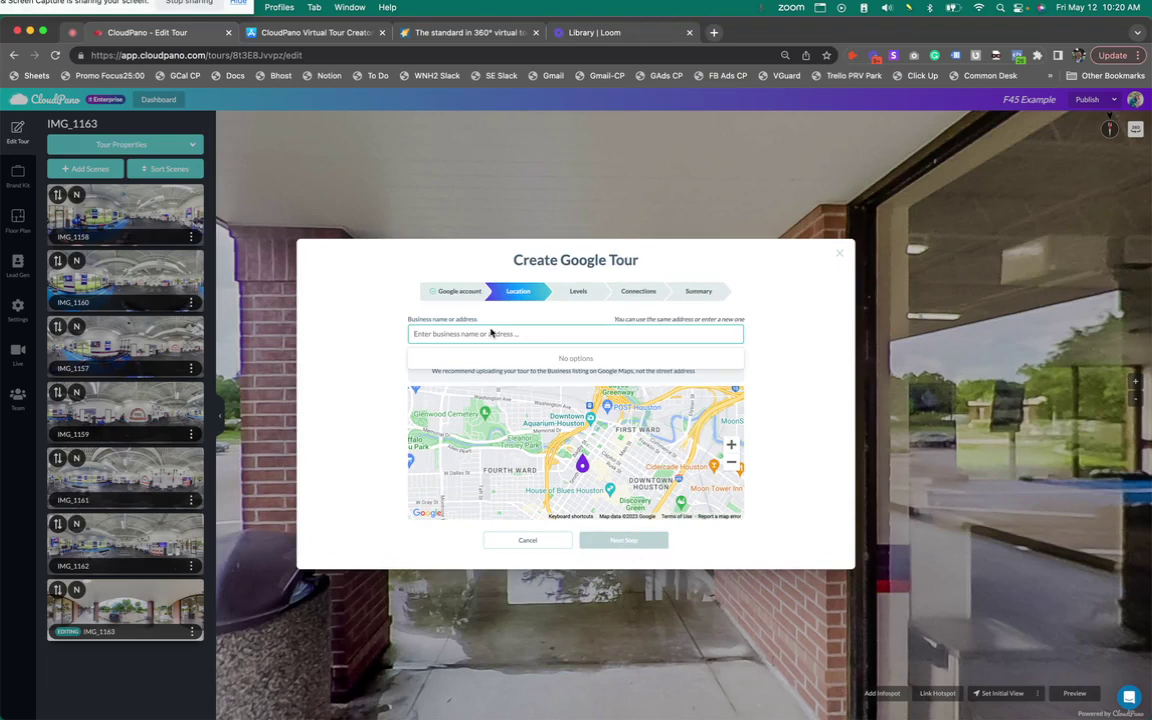
{"action": "type", "text": "f45 great"}
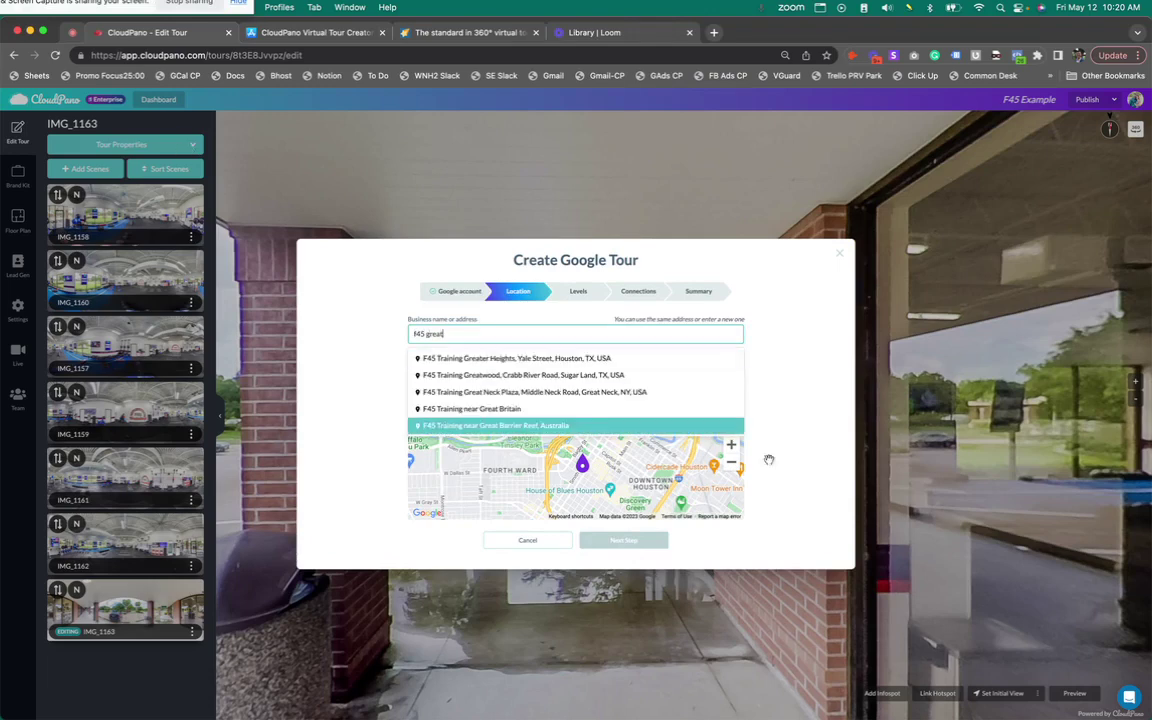
{"action": "left_click", "coordinate": [518, 376]}
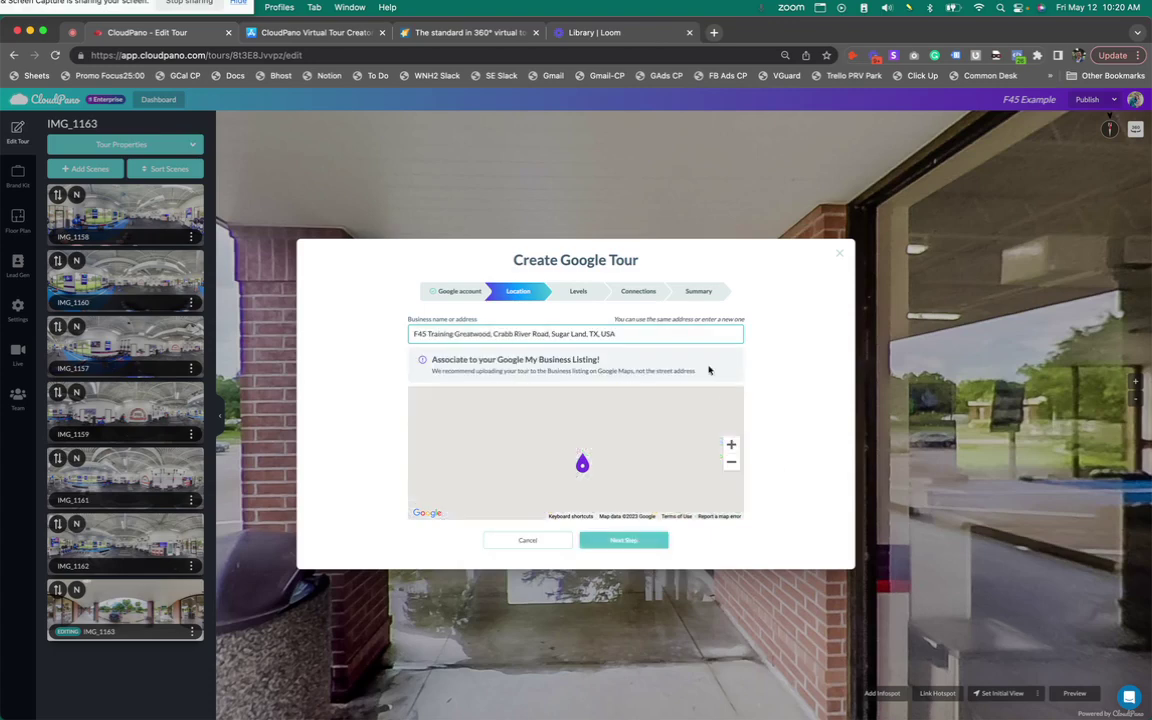
{"action": "left_click", "coordinate": [641, 545]}
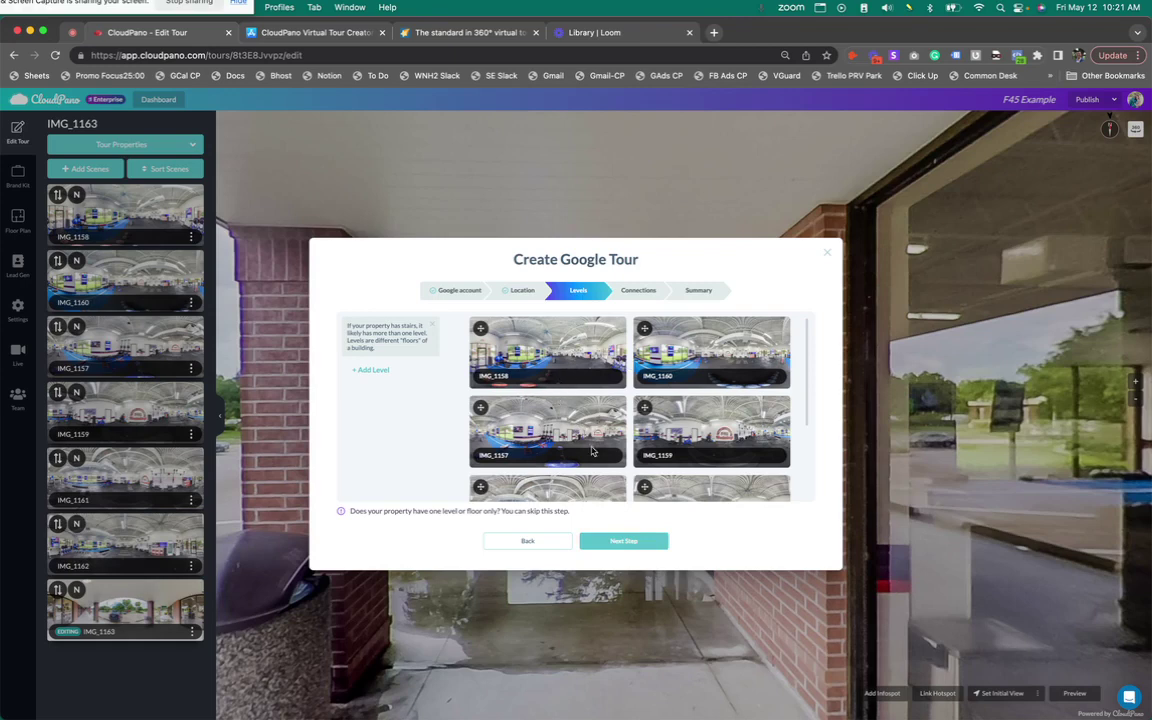
Step: Review the scenes in the levels stage and continue to the connections without adding a level
{"action": "scroll", "coordinate": [585, 459], "scroll_direction": "down", "scroll_amount": 3}
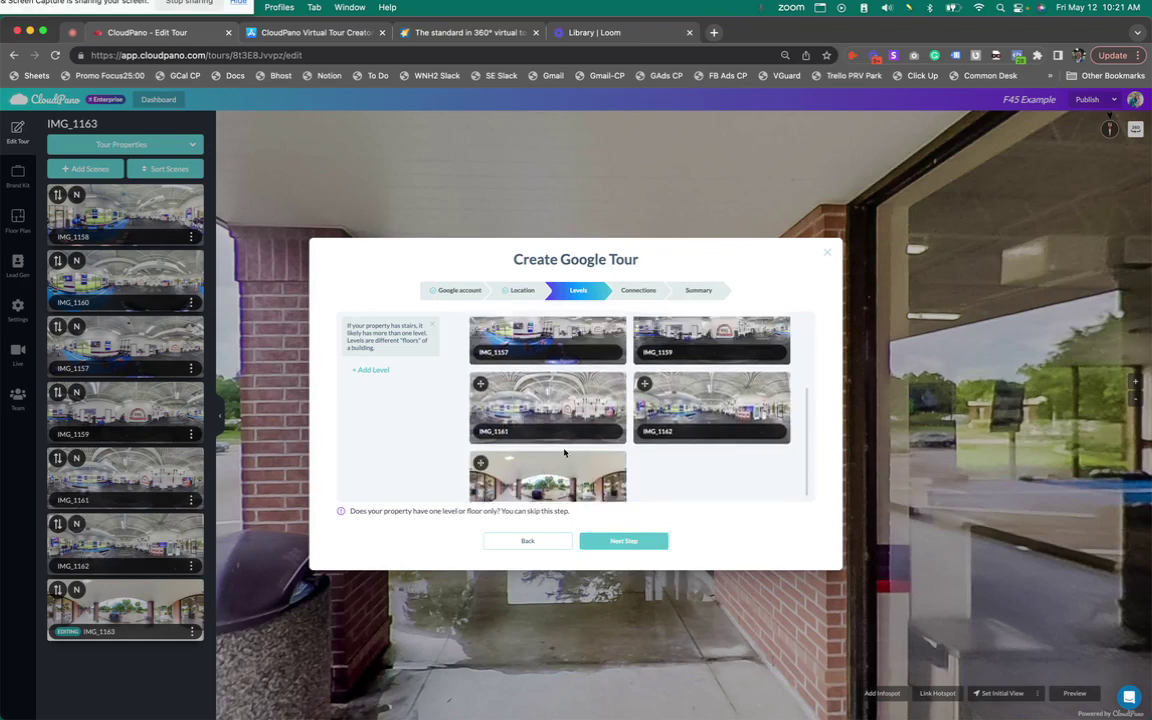
{"action": "scroll", "coordinate": [564, 453], "scroll_direction": "up", "scroll_amount": 3}
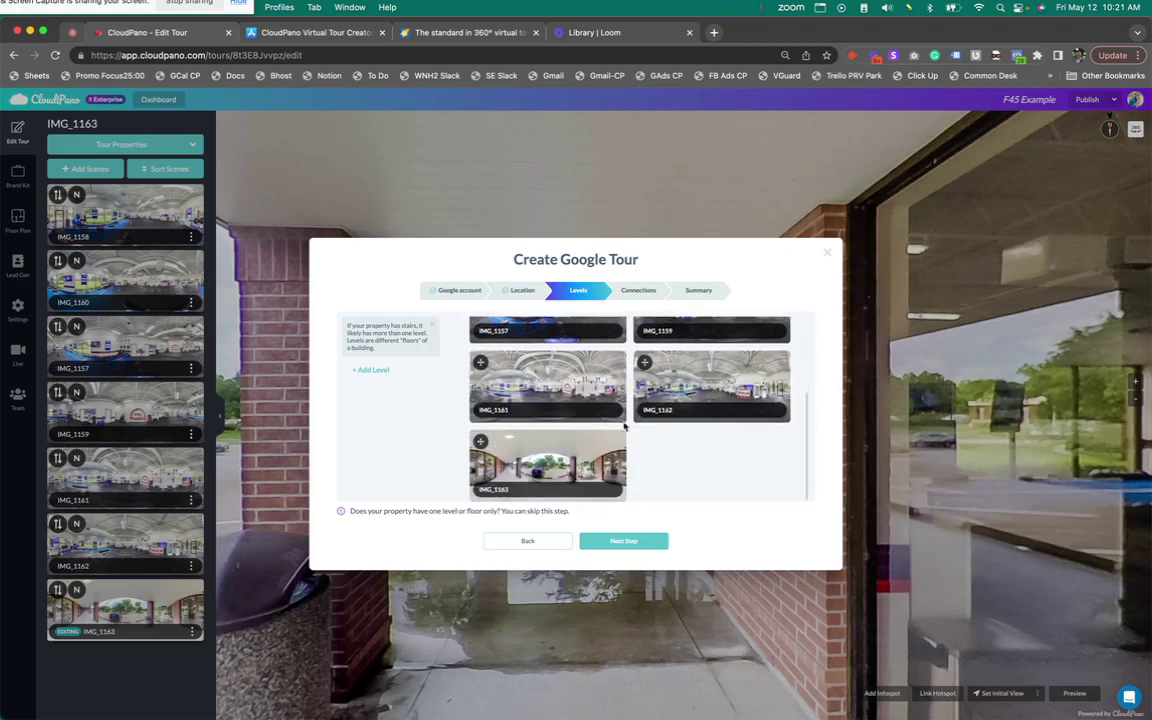
{"action": "scroll", "coordinate": [653, 458], "scroll_direction": "up", "scroll_amount": 5}
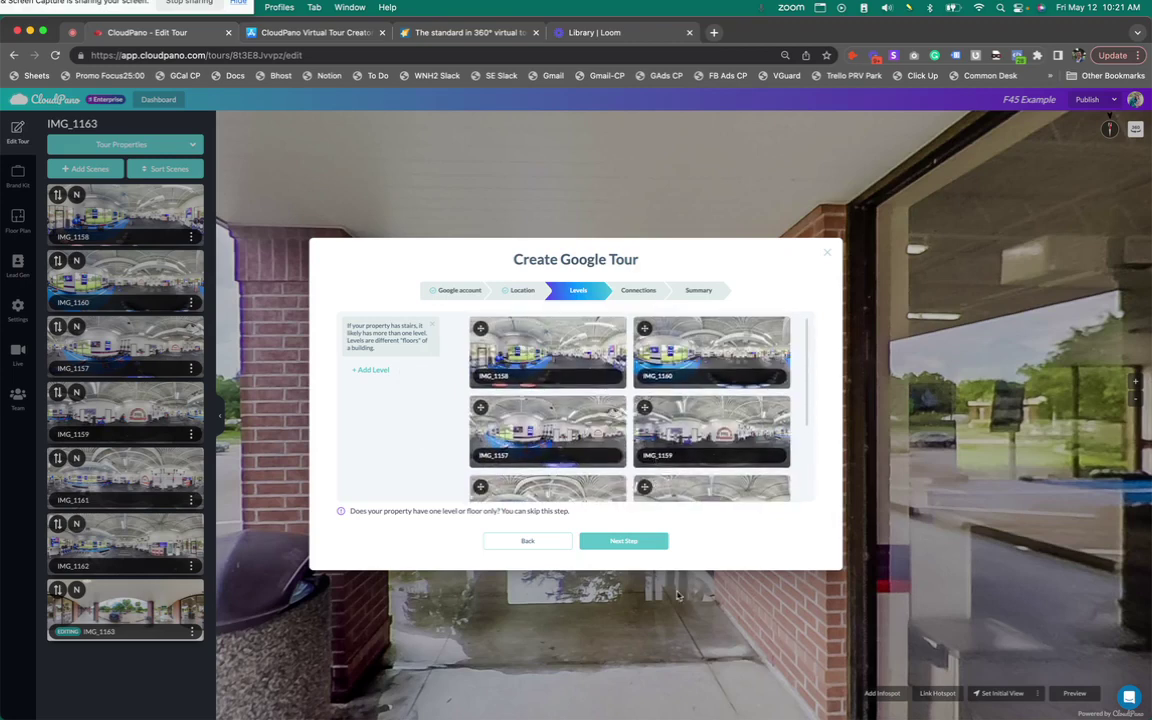
{"action": "left_click", "coordinate": [624, 541]}
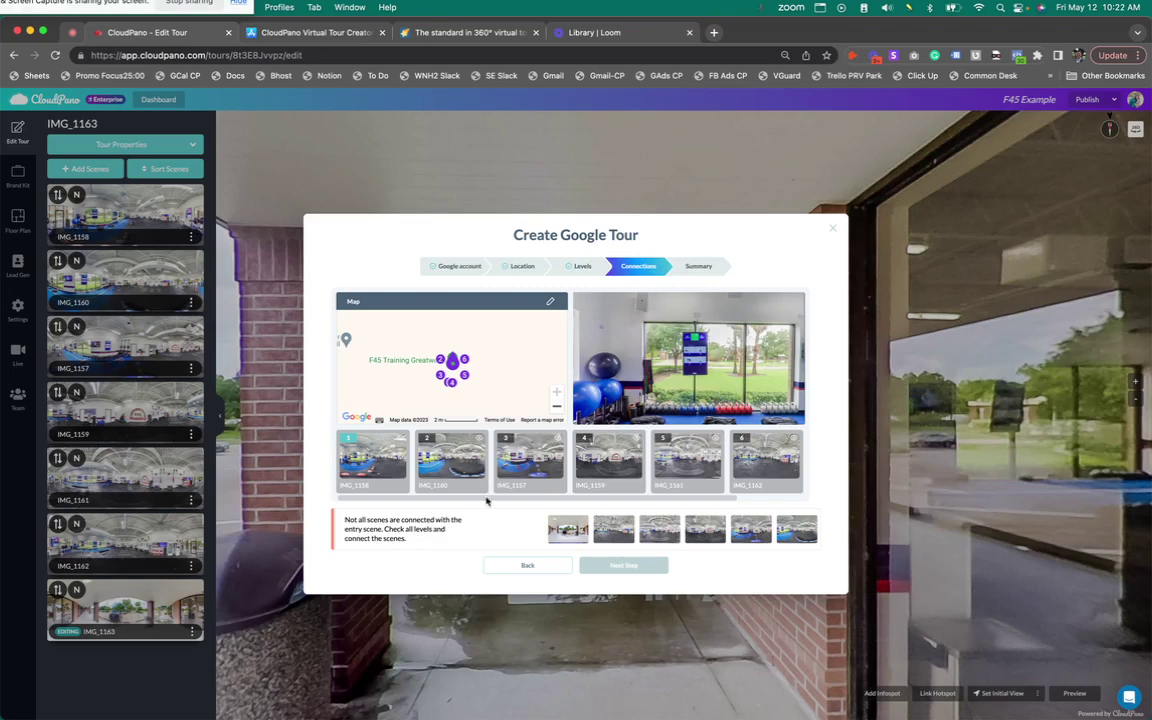
Step: Place scene 7 (IMG_1163) on the map west of the other scenes and connect it to scenes 2 and 3
{"action": "scroll", "coordinate": [484, 500], "scroll_direction": "right", "scroll_amount": 2}
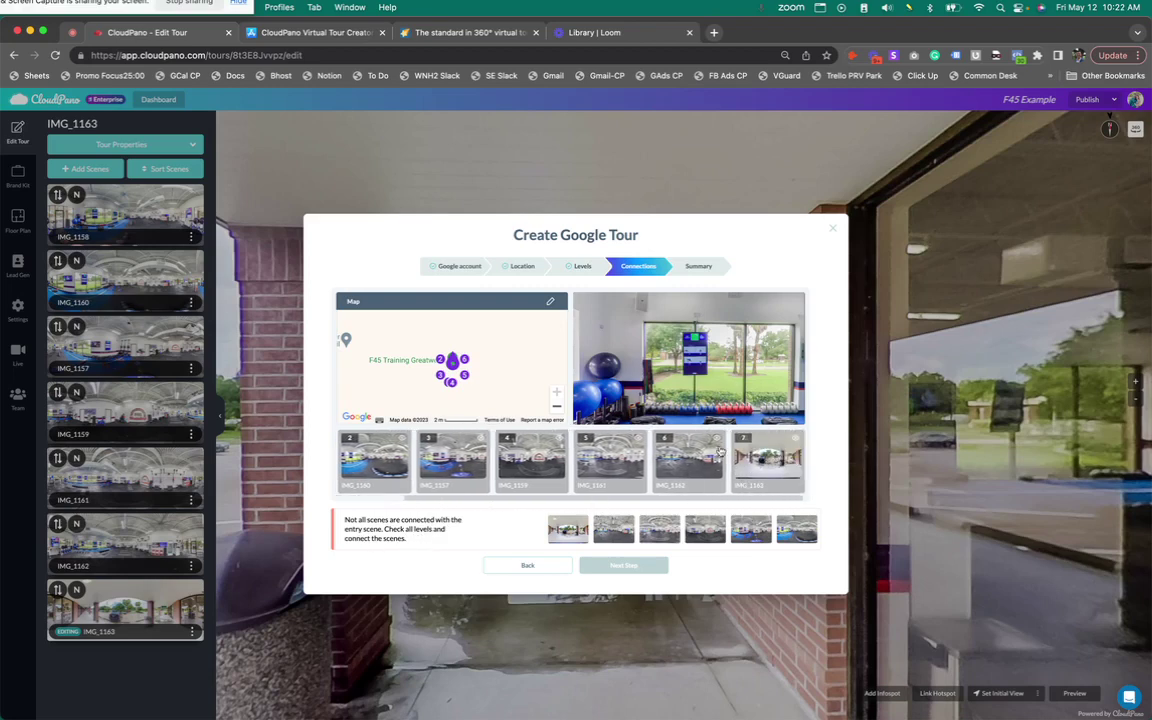
{"action": "left_click", "coordinate": [754, 459]}
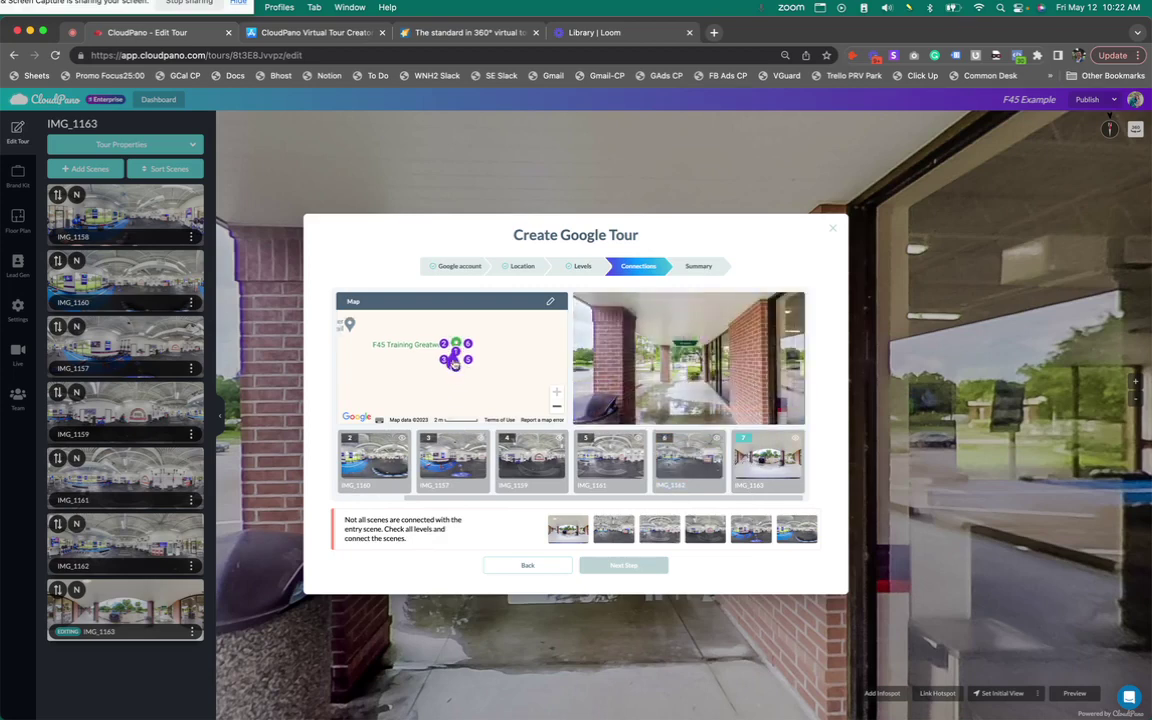
{"action": "left_click_drag", "start_coordinate": [453, 366], "coordinate": [438, 349]}
{"action": "left_click_drag", "start_coordinate": [390, 316], "coordinate": [406, 328]}
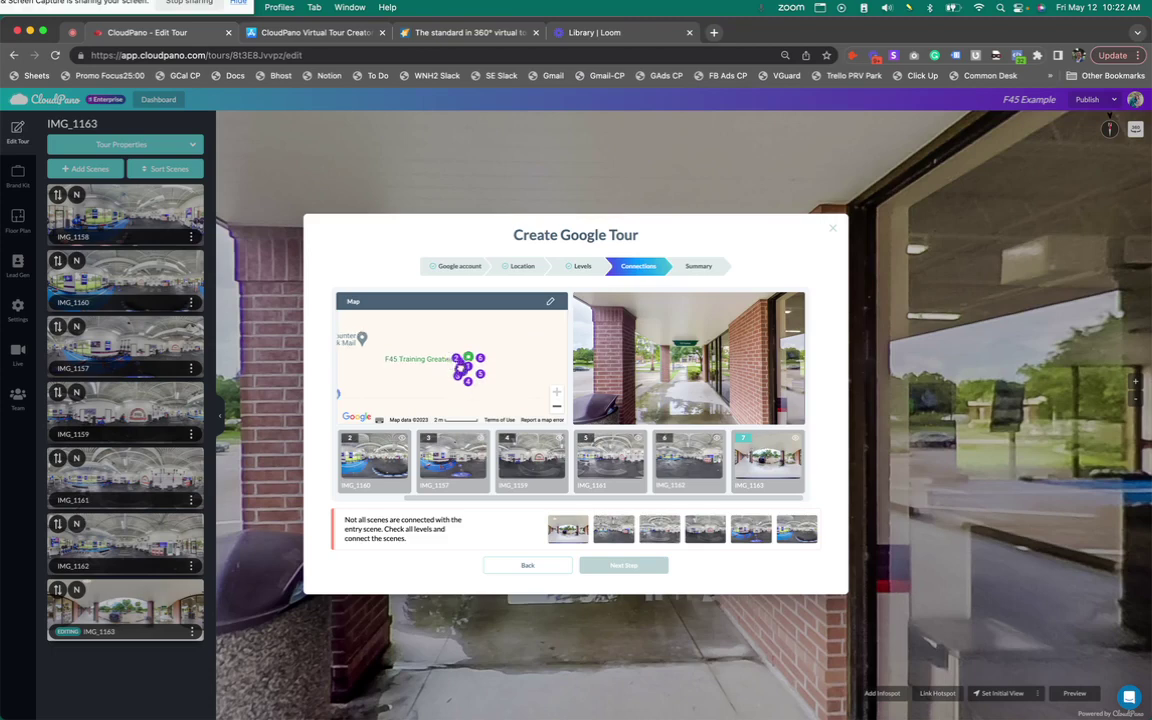
{"action": "mouse_move", "coordinate": [452, 362]}
{"action": "left_mouse_down"}
{"action": "mouse_move", "coordinate": [433, 385]}
{"action": "mouse_move", "coordinate": [452, 362]}
{"action": "left_mouse_up"}
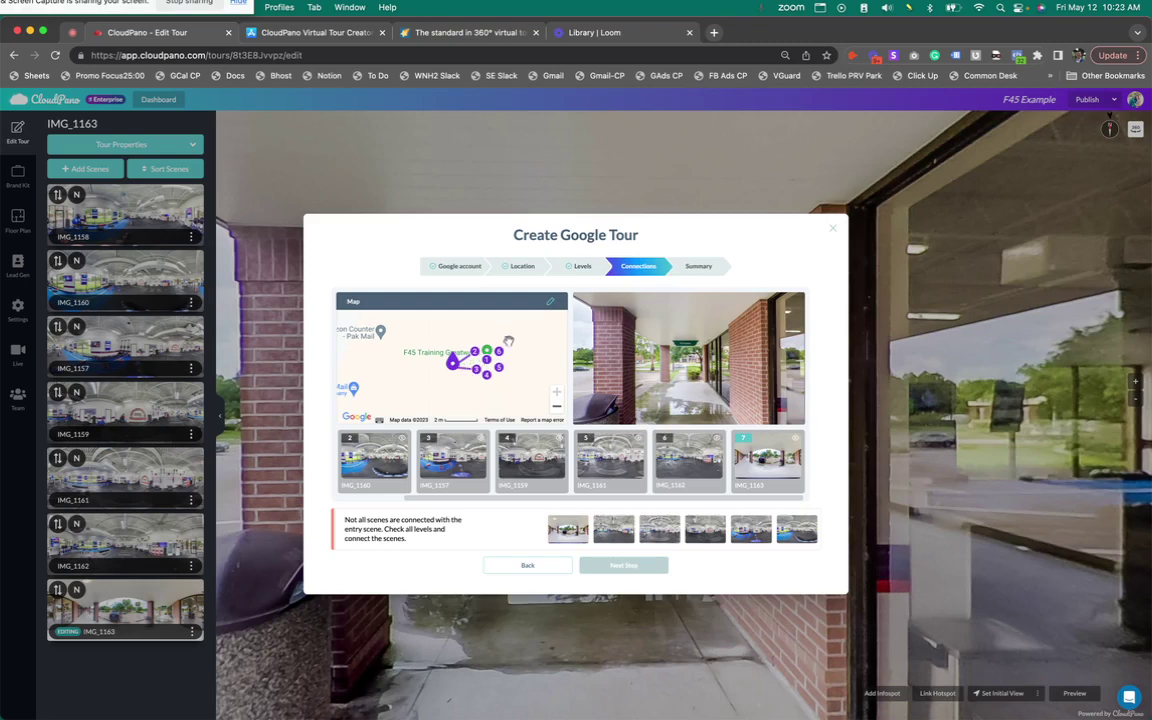
Step: Connect scene 2 (IMG_1160) to scene 3 and move scene 4 beside scene 2 on the map
{"action": "left_click", "coordinate": [372, 453]}
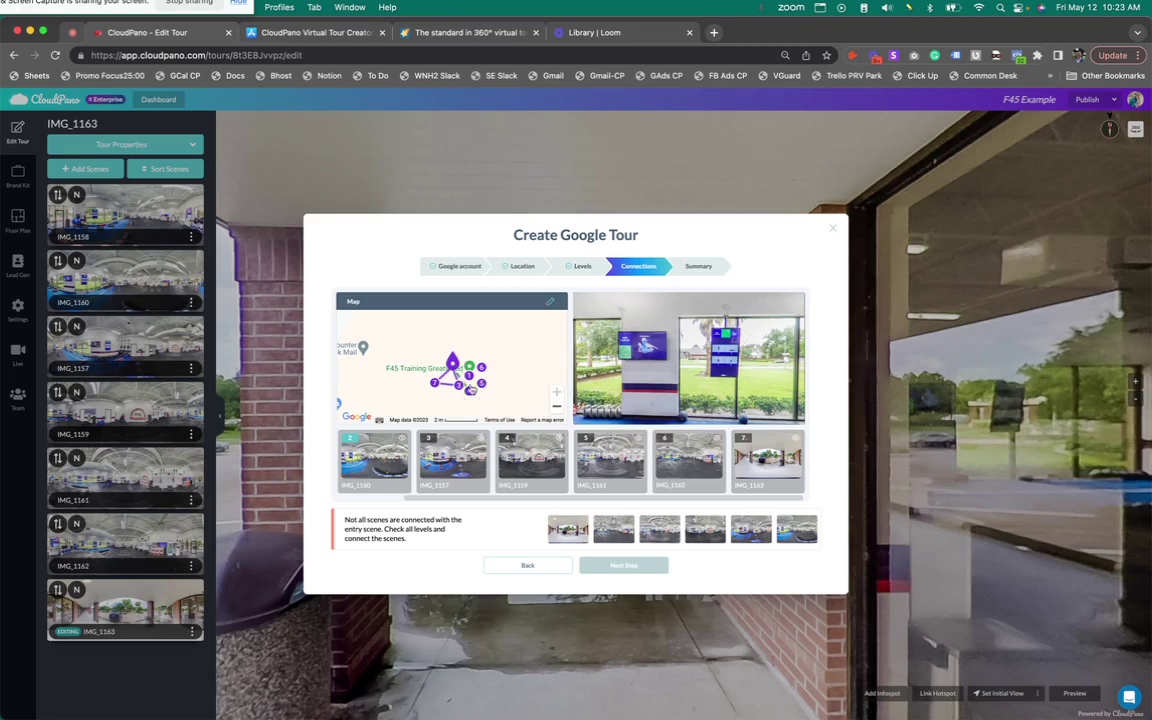
{"action": "left_click_drag", "start_coordinate": [481, 389], "coordinate": [483, 364]}
{"action": "left_click_drag", "start_coordinate": [409, 423], "coordinate": [404, 404]}
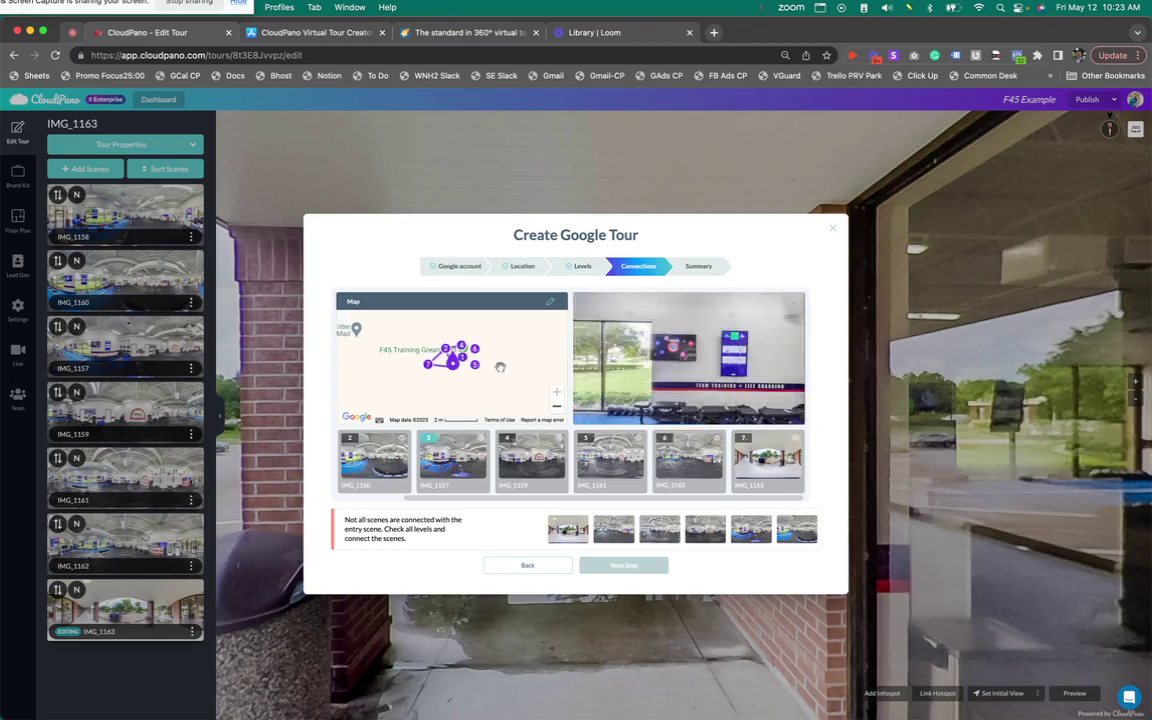
Step: Adjust the position of scene 3 (IMG_1157) on the map and connect it to scenes 4 and 5
{"action": "left_click", "coordinate": [453, 372]}
{"action": "left_click_drag", "start_coordinate": [453, 372], "coordinate": [458, 362]}
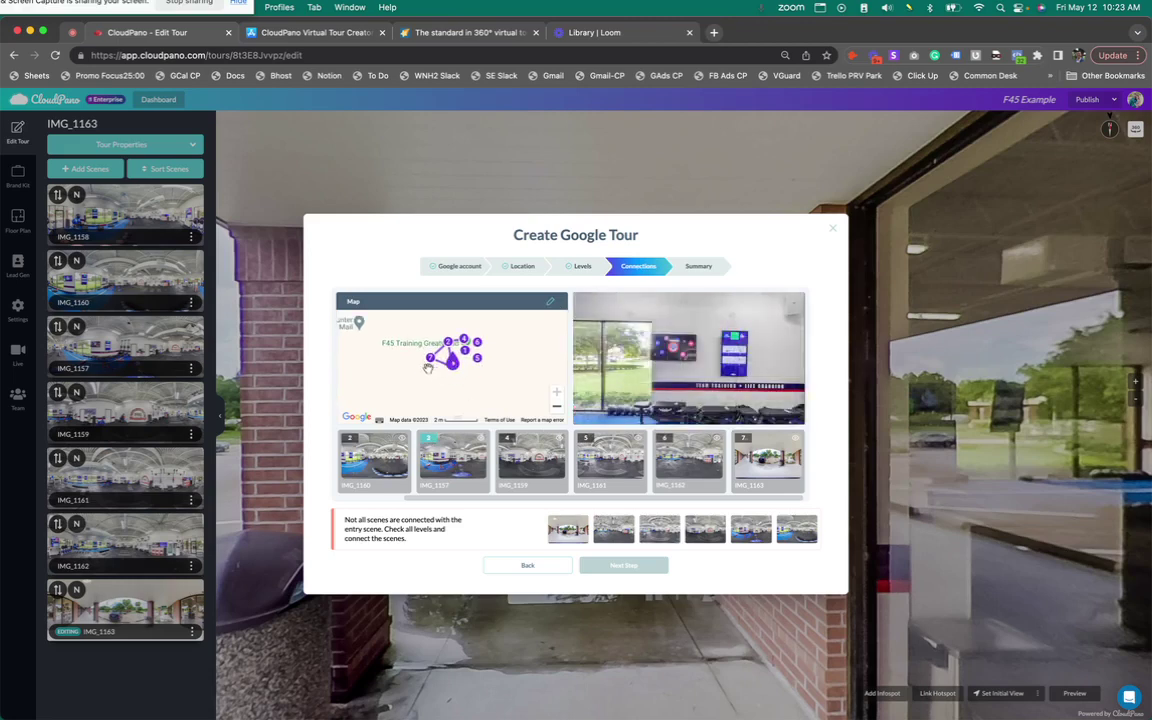
{"action": "left_click_drag", "start_coordinate": [410, 323], "coordinate": [411, 326]}
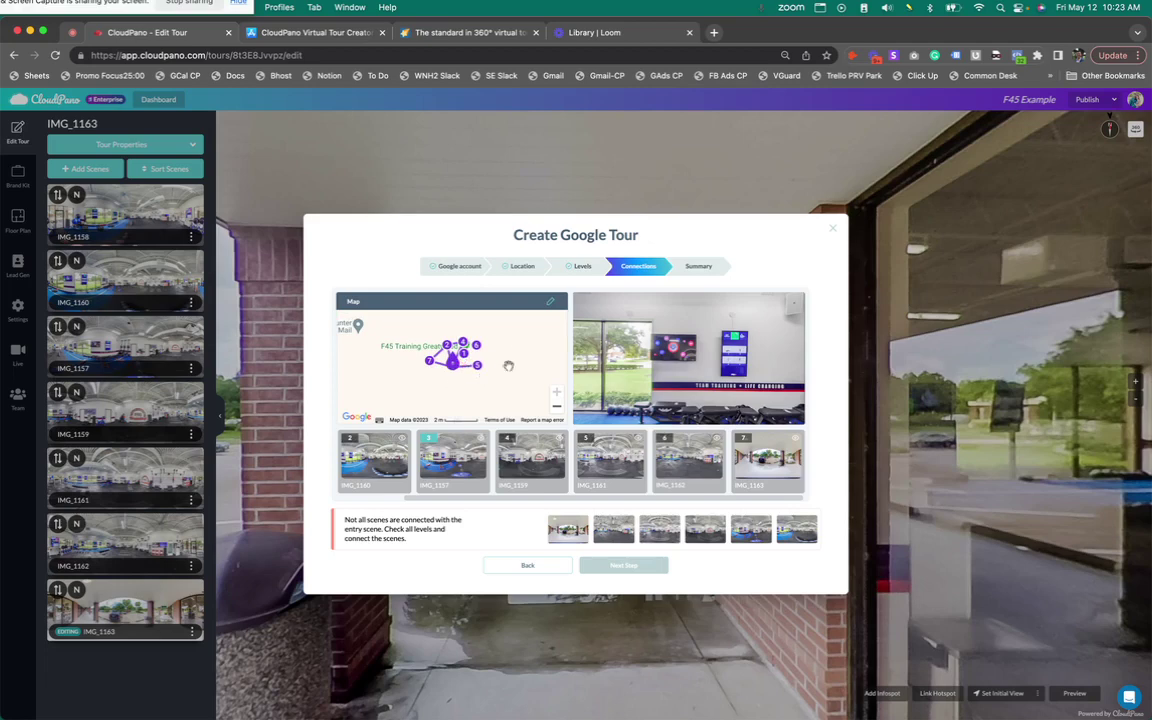
Step: Connect scene 4 (IMG_1159) to scene 5 and link the remaining scenes 1, 5 and 6 on the map
{"action": "left_click", "coordinate": [462, 343]}
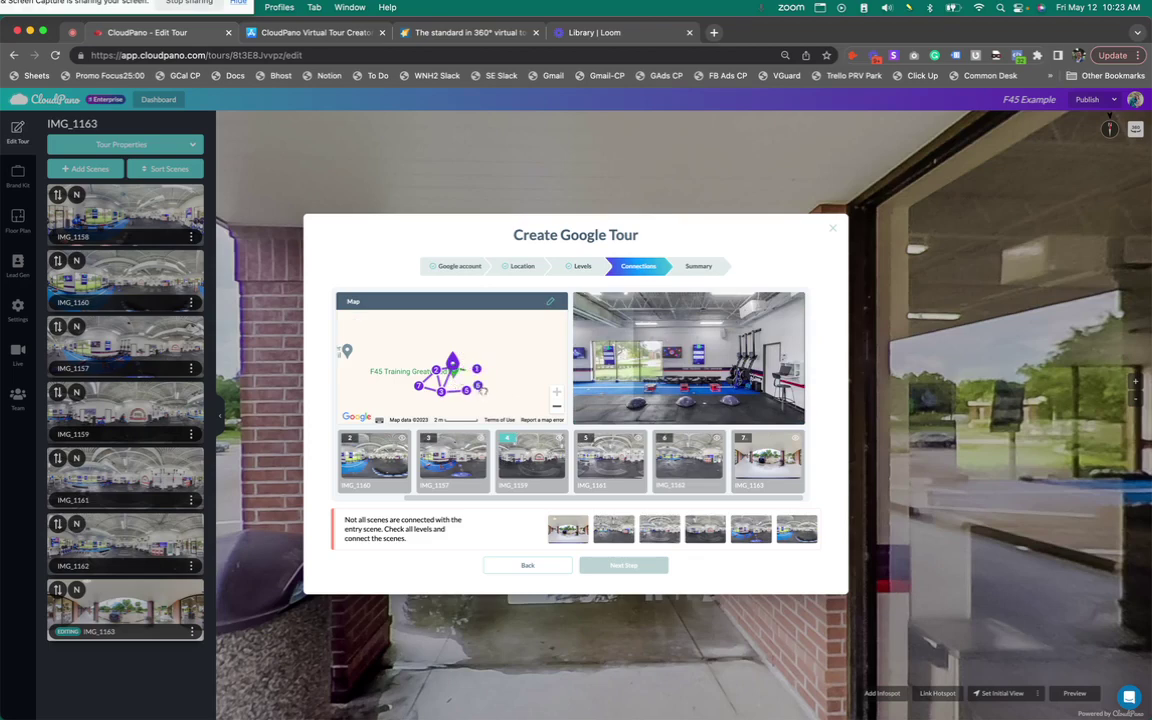
{"action": "left_click_drag", "start_coordinate": [481, 378], "coordinate": [465, 388]}
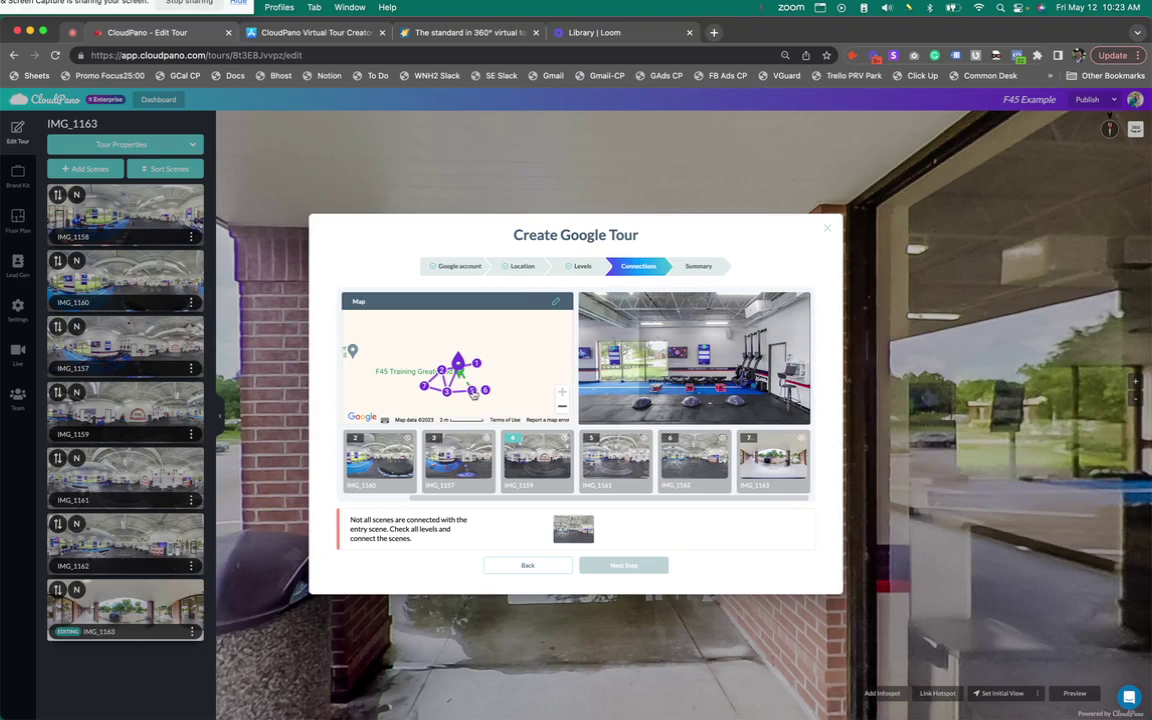
{"action": "left_click", "coordinate": [486, 392]}
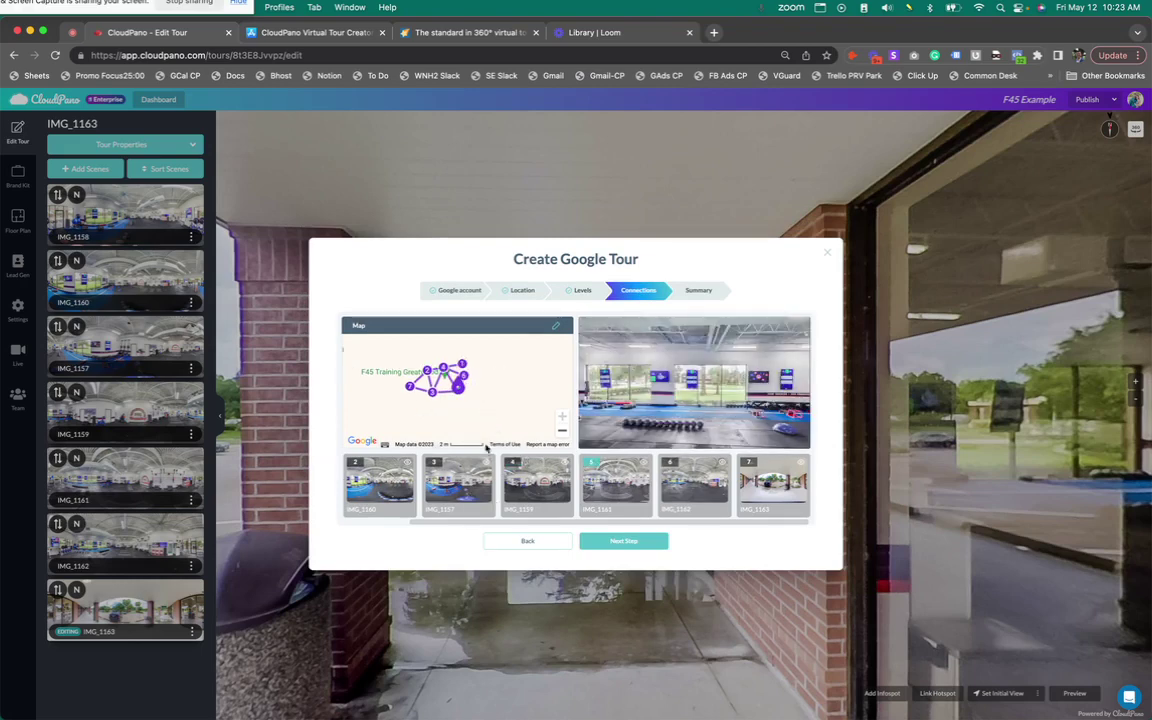
{"action": "scroll", "coordinate": [560, 474], "scroll_direction": "left", "scroll_amount": 2}
{"action": "left_click", "coordinate": [378, 482]}
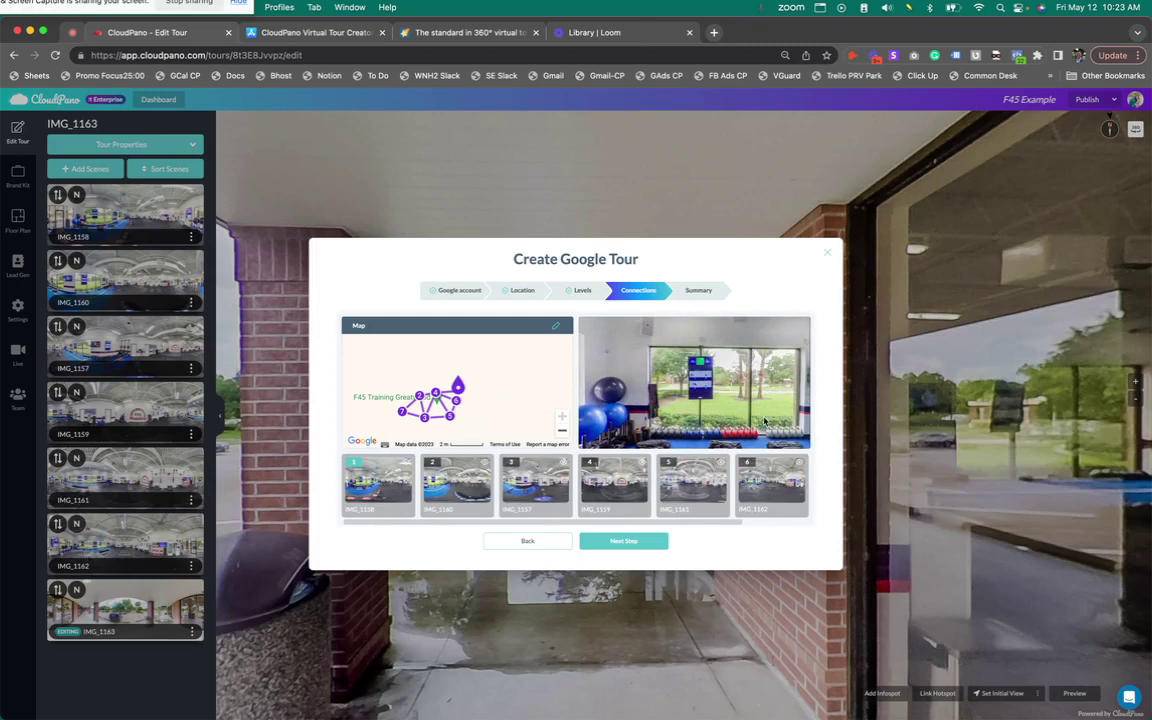
Step: Move scene 1 (IMG_1158) on the map to the west side, just above scenes 2 and 7
{"action": "mouse_move", "coordinate": [457, 388]}
{"action": "left_mouse_down"}
{"action": "mouse_move", "coordinate": [385, 374]}
{"action": "mouse_move", "coordinate": [401, 392]}
{"action": "mouse_move", "coordinate": [423, 380]}
{"action": "left_mouse_up"}
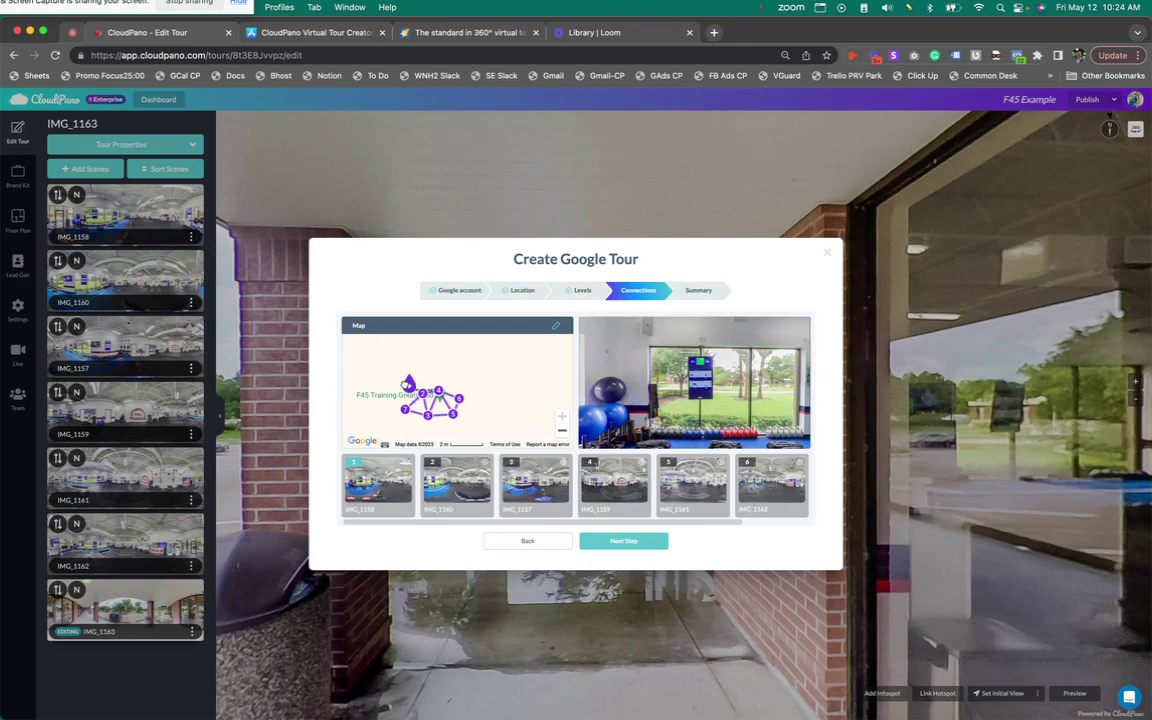
{"action": "left_click_drag", "start_coordinate": [368, 350], "coordinate": [416, 352]}
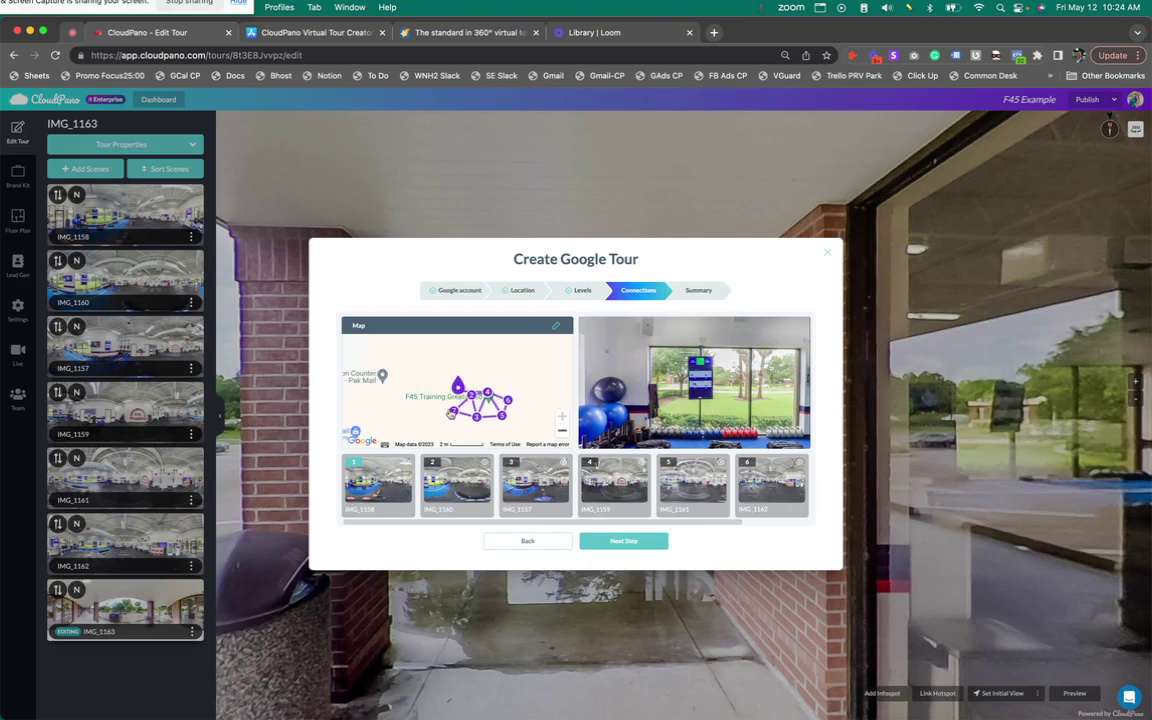
Step: Finish the connections stage and publish the tour to Google Street View from the summary
{"action": "left_click", "coordinate": [645, 543]}
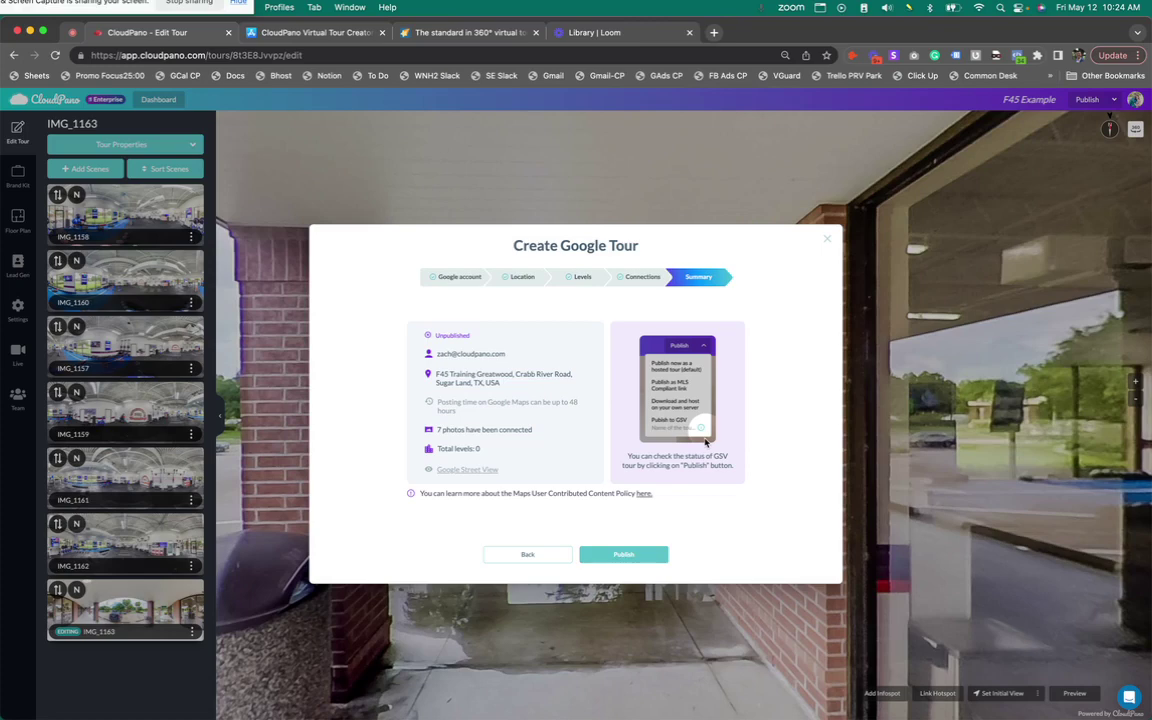
{"action": "left_click", "coordinate": [606, 553]}
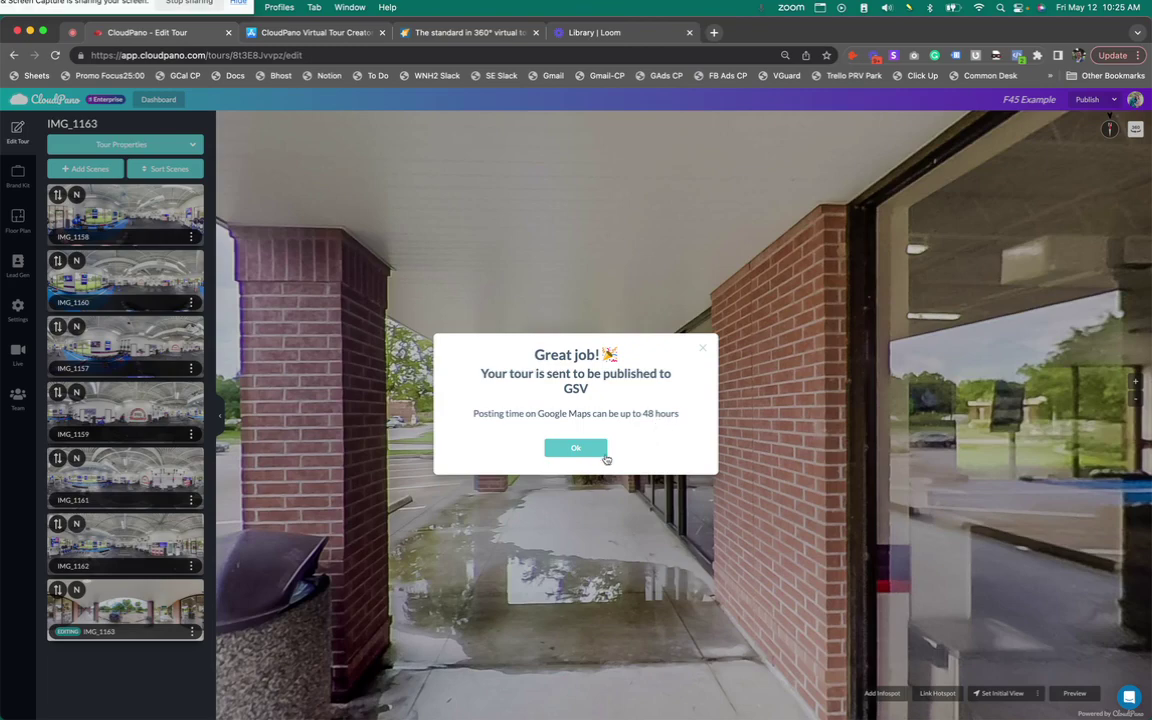
{"action": "left_click", "coordinate": [586, 449]}
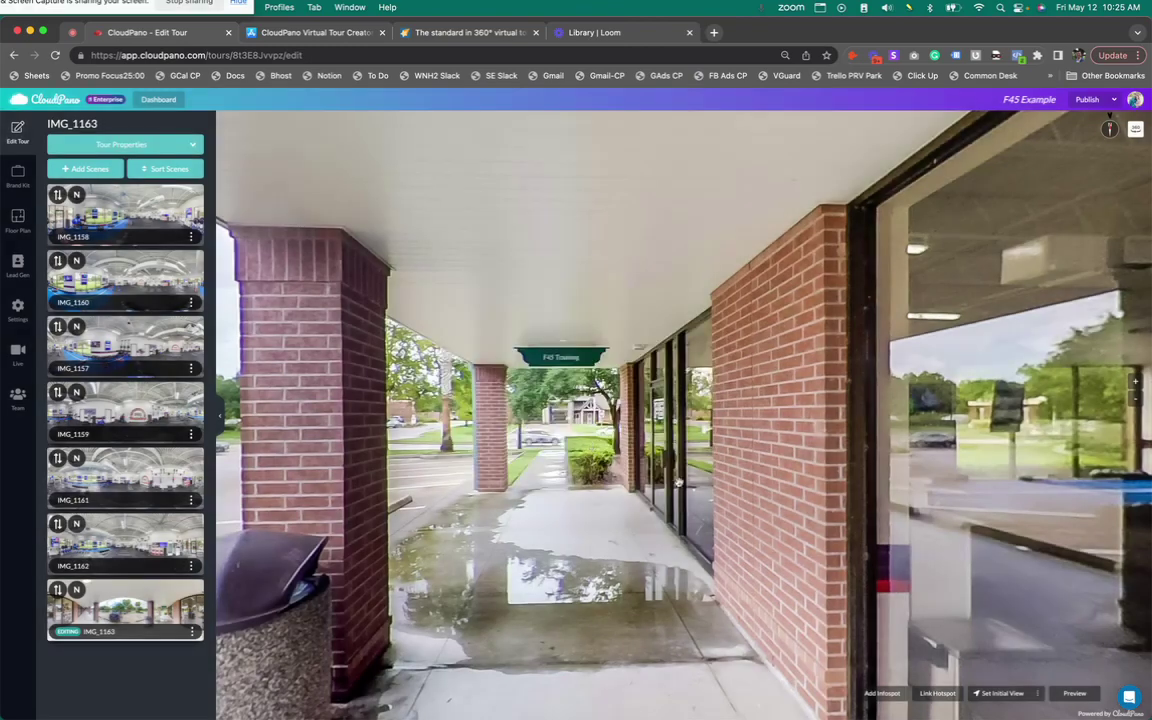
Step: Check the F45 Example tour's Street View publishing details and look around the published F45 Training Greatwood scene in Google Maps
{"action": "left_click", "coordinate": [1117, 101]}
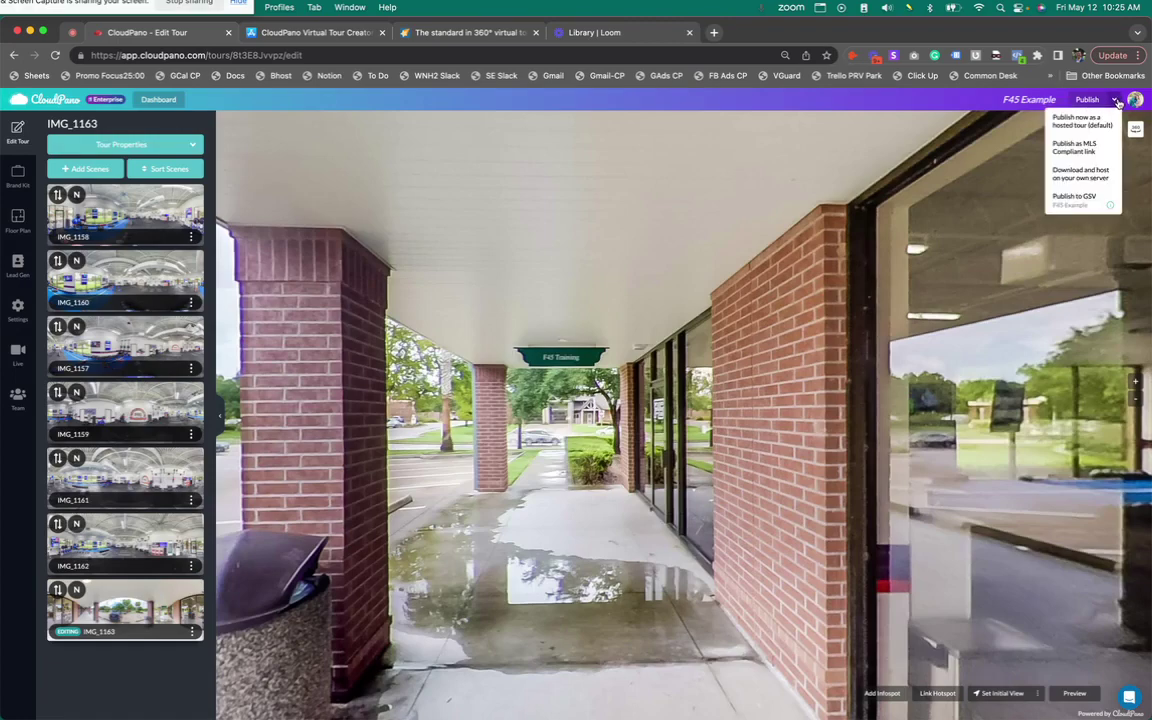
{"action": "left_click", "coordinate": [1112, 210]}
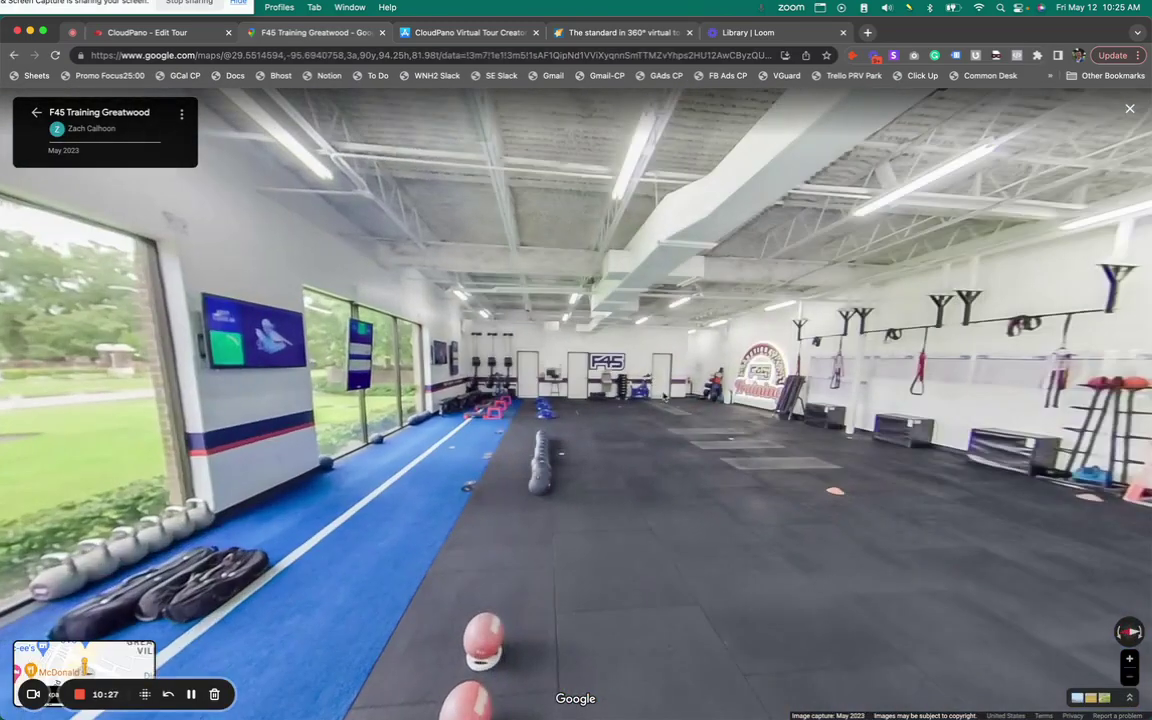
{"action": "left_click_drag", "start_coordinate": [634, 393], "coordinate": [514, 506]}
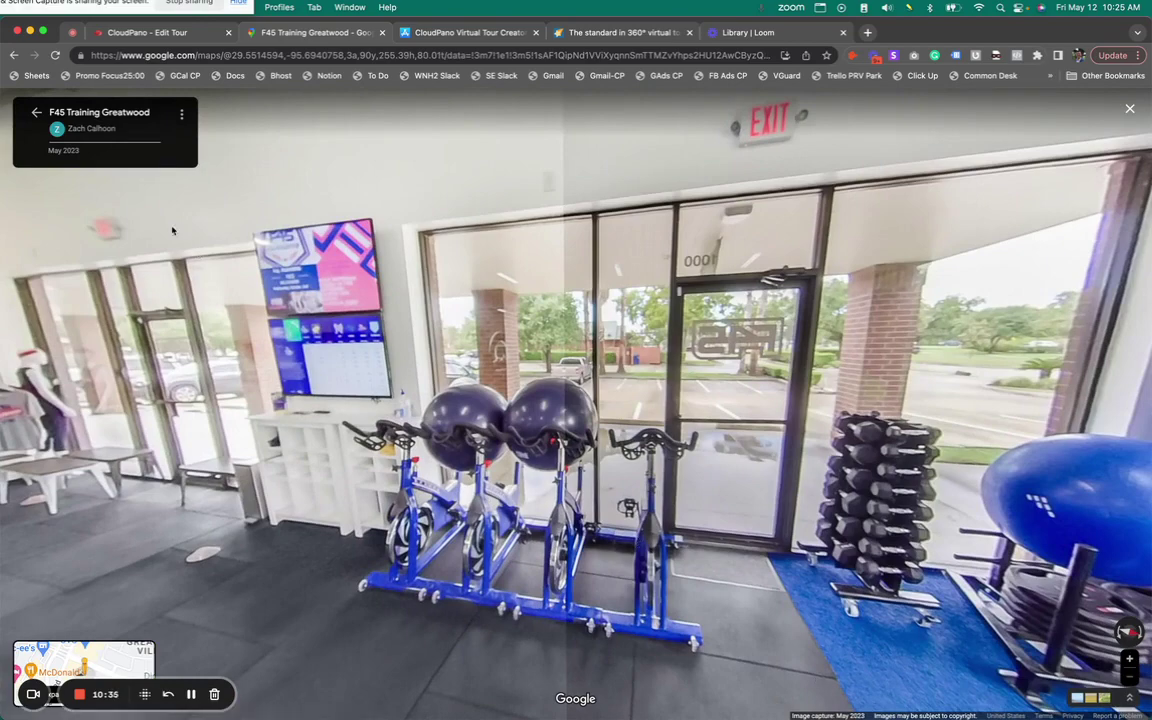
{"action": "left_click", "coordinate": [172, 32]}
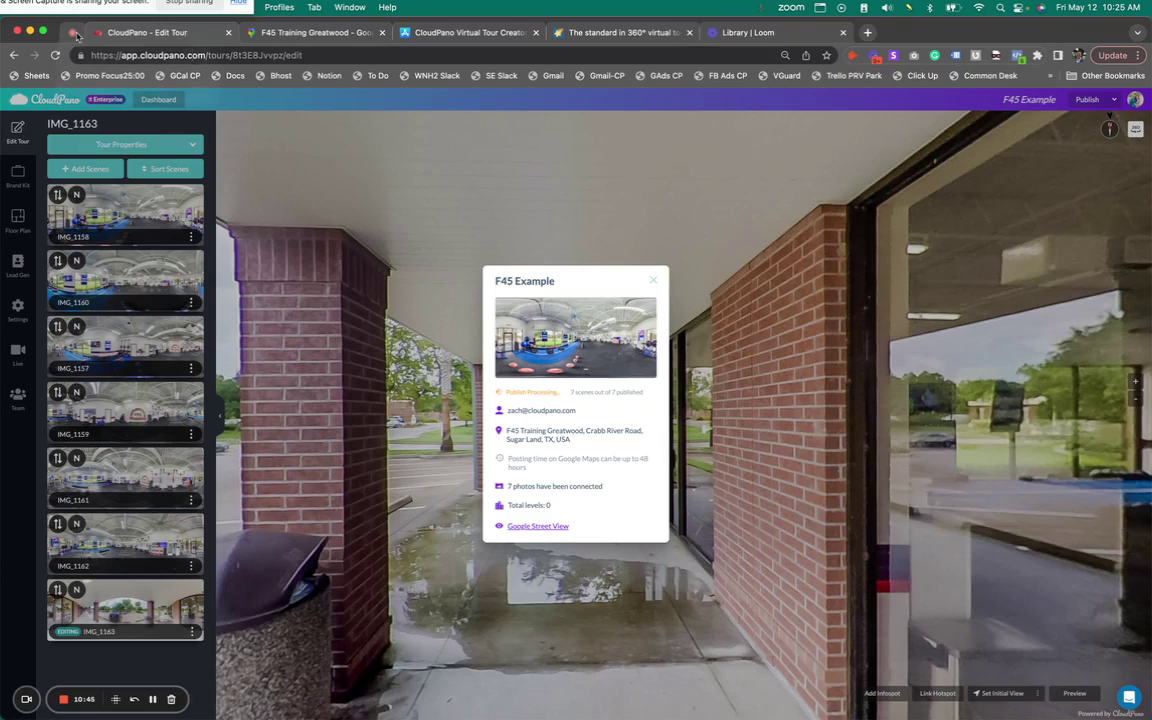
{"action": "left_click", "coordinate": [655, 282]}
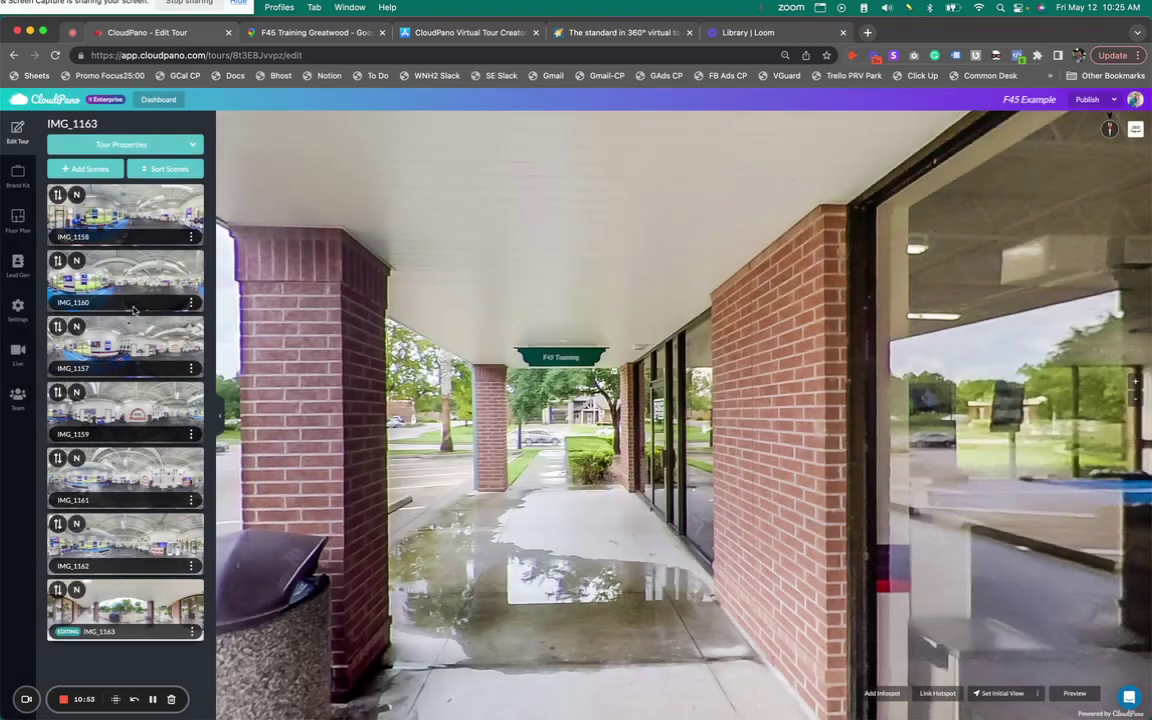
Step: Look at the F45 entrance door in scene IMG_1163 and show the tour's publishing options
{"action": "left_click_drag", "start_coordinate": [560, 420], "coordinate": [1000, 200]}
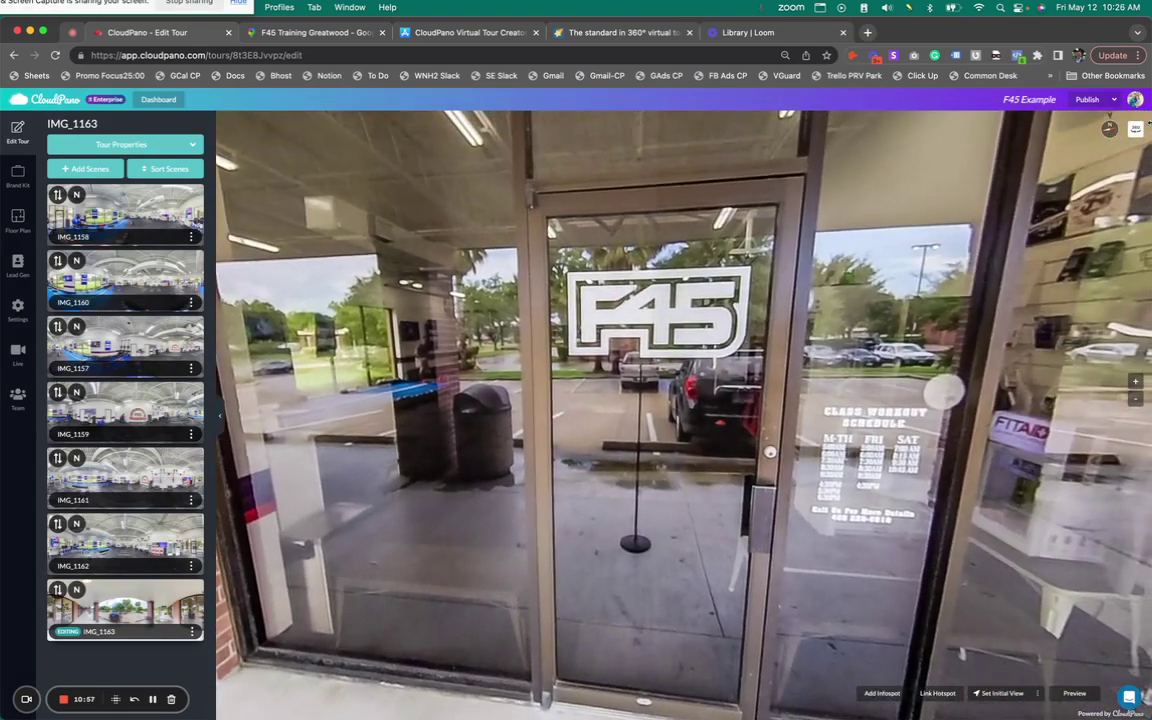
{"action": "left_click", "coordinate": [1116, 104]}
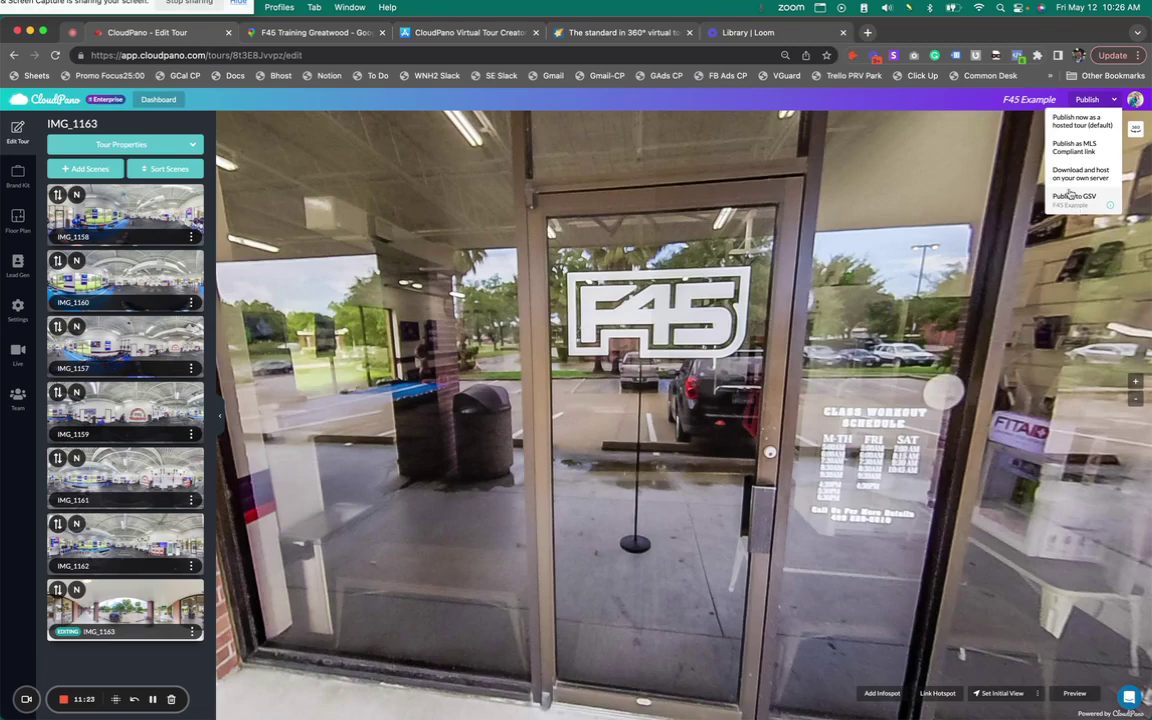
Step: Switch to the CloudPano website and open its upgrade page
{"action": "left_click", "coordinate": [618, 33]}
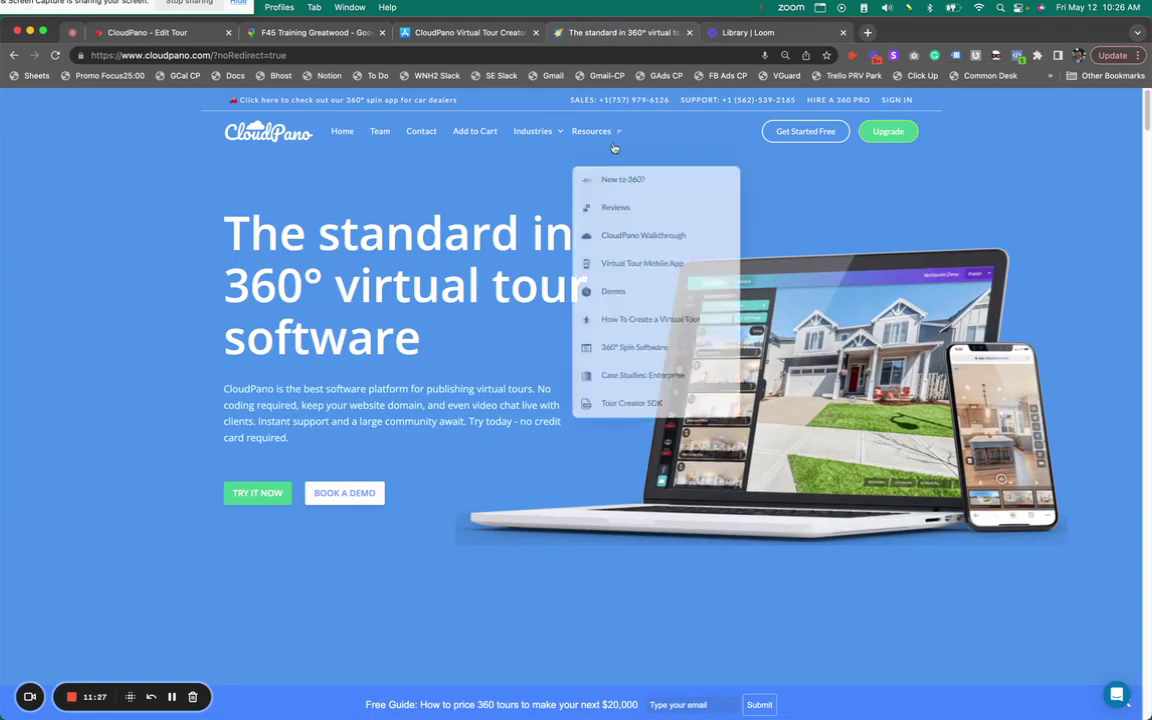
{"action": "left_click", "coordinate": [899, 138]}
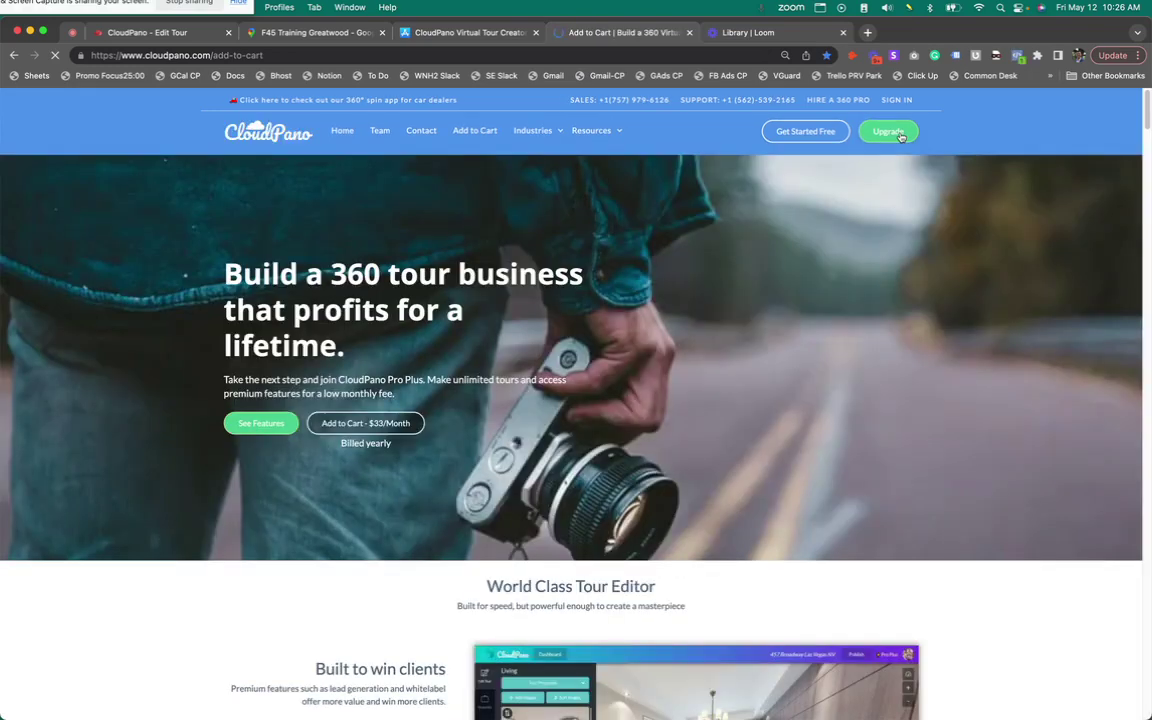